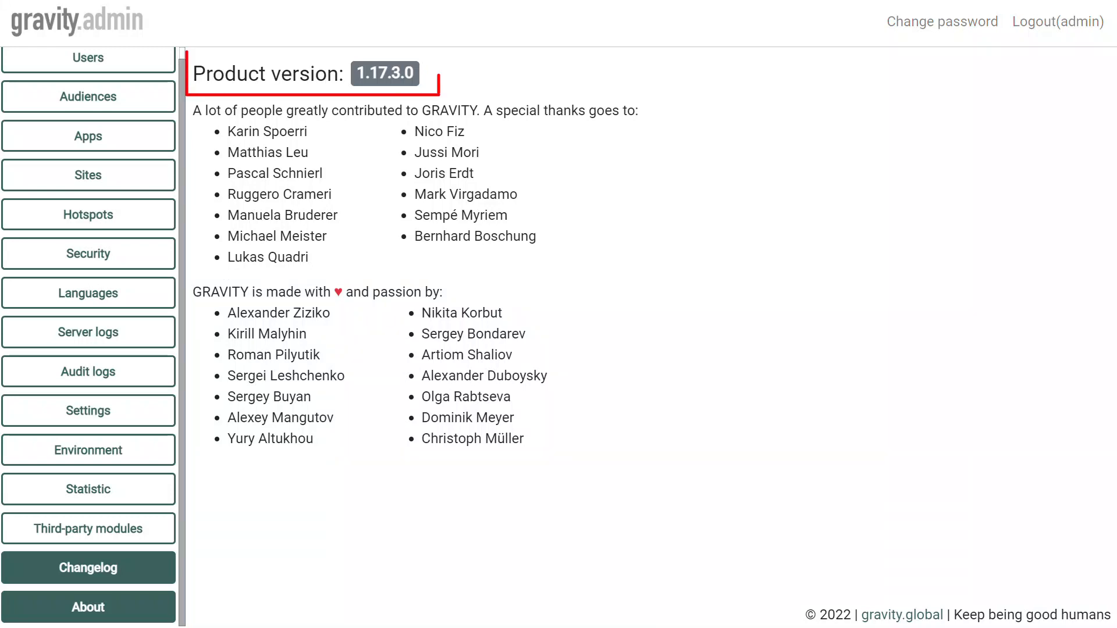
# Review the changelog, expanding and collapsing the entries for versions 1.17.3, 1.17.2, 1.17.1 and 1.17.0.
pyautogui.click(88, 568)
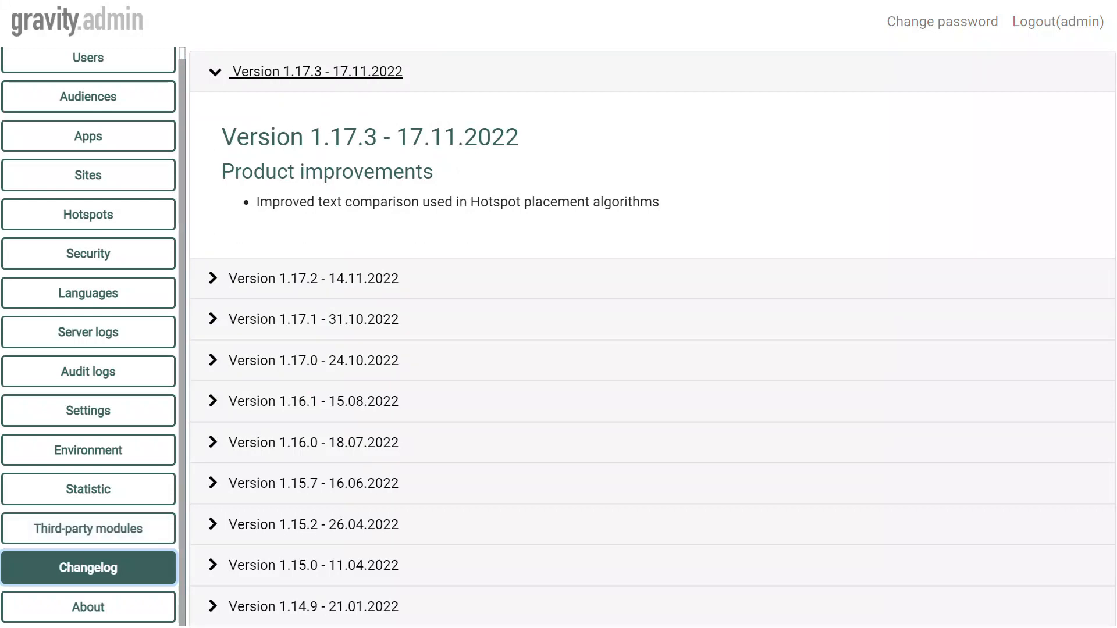
pyautogui.click(317, 72)
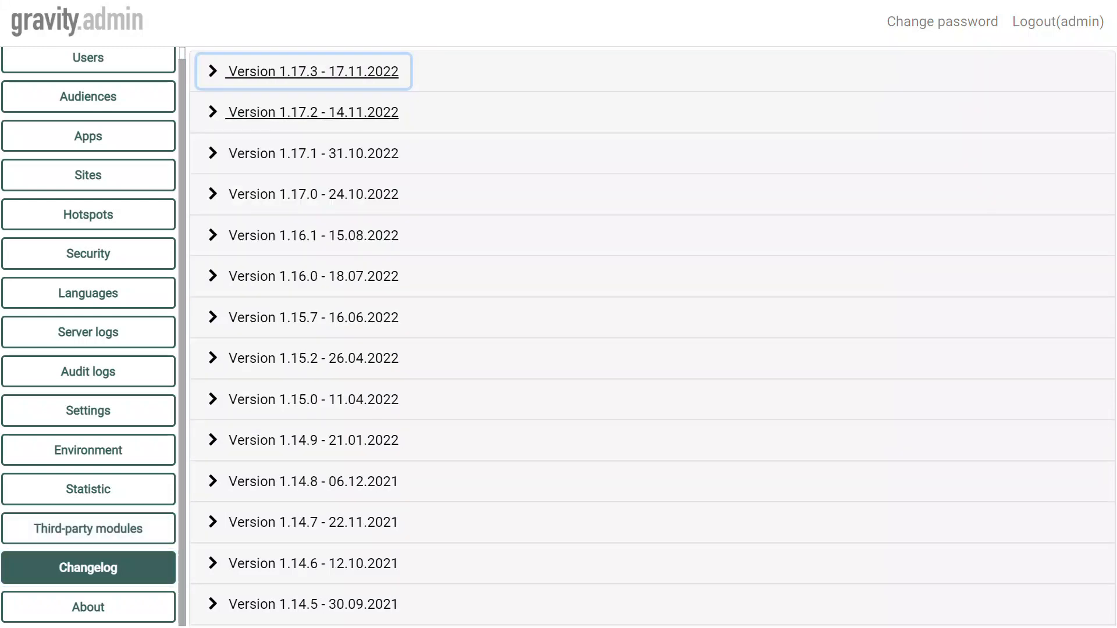
pyautogui.click(317, 111)
pyautogui.click(317, 112)
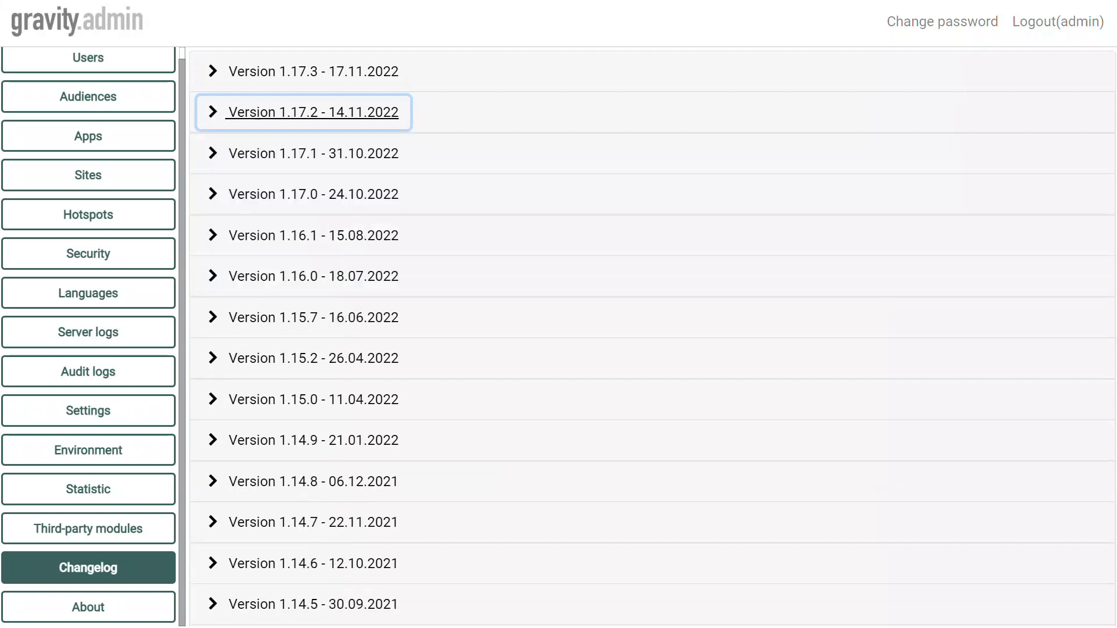
pyautogui.click(317, 154)
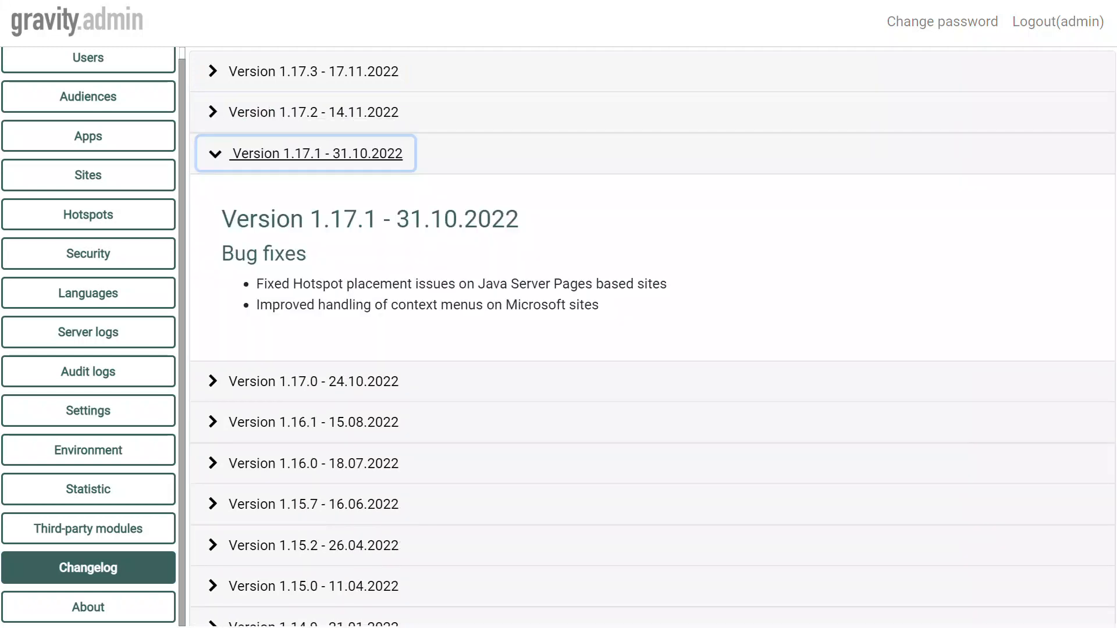
pyautogui.click(317, 153)
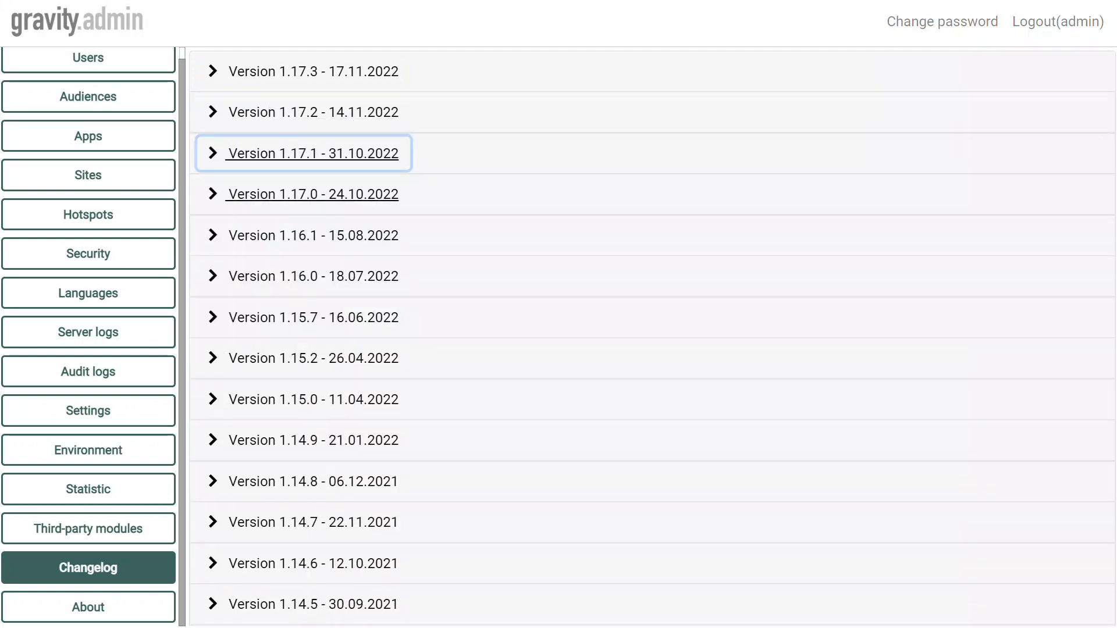
pyautogui.click(317, 194)
pyautogui.click(317, 194)
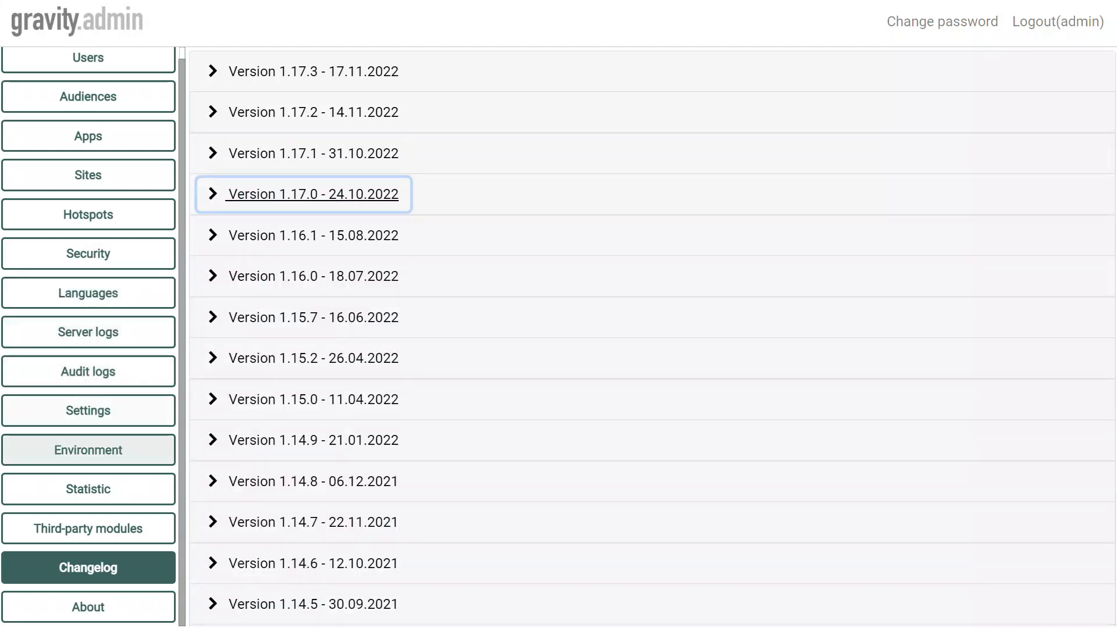
# Review the third-party modules, from the external modules down to the main GRAVITY statistics dependencies.
pyautogui.click(88, 528)
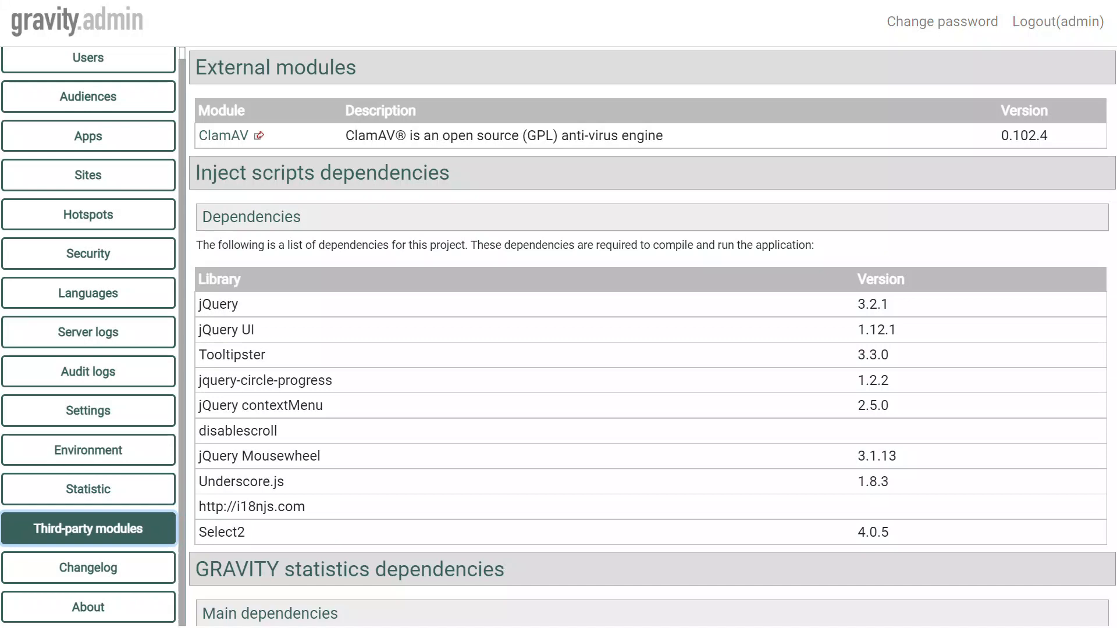
pyautogui.scroll(-6, 653, 336)
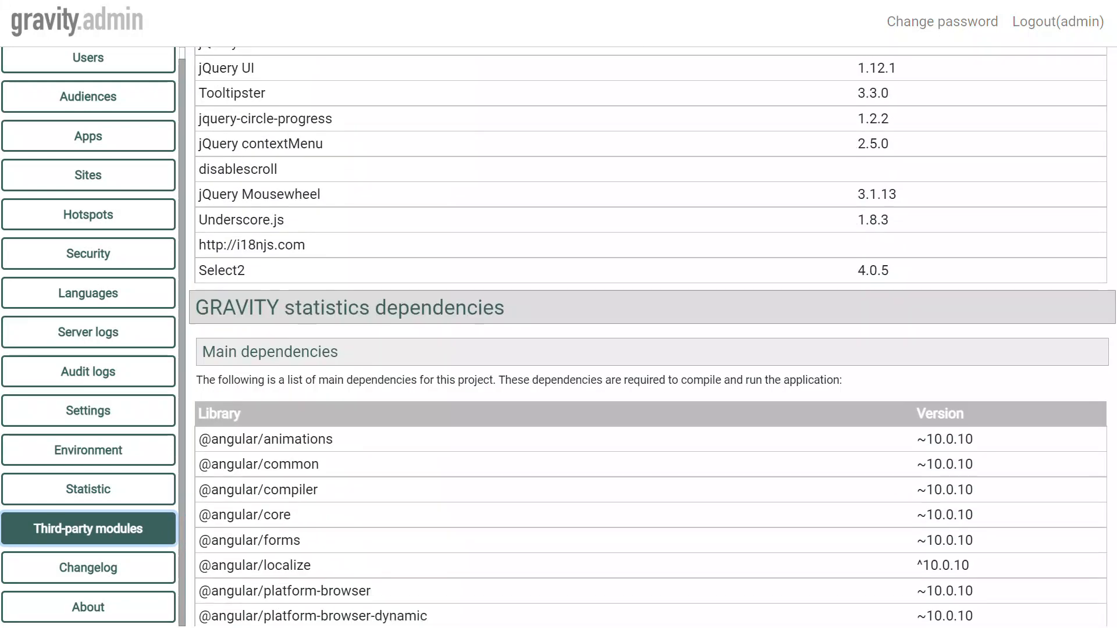
pyautogui.scroll(-3, 653, 336)
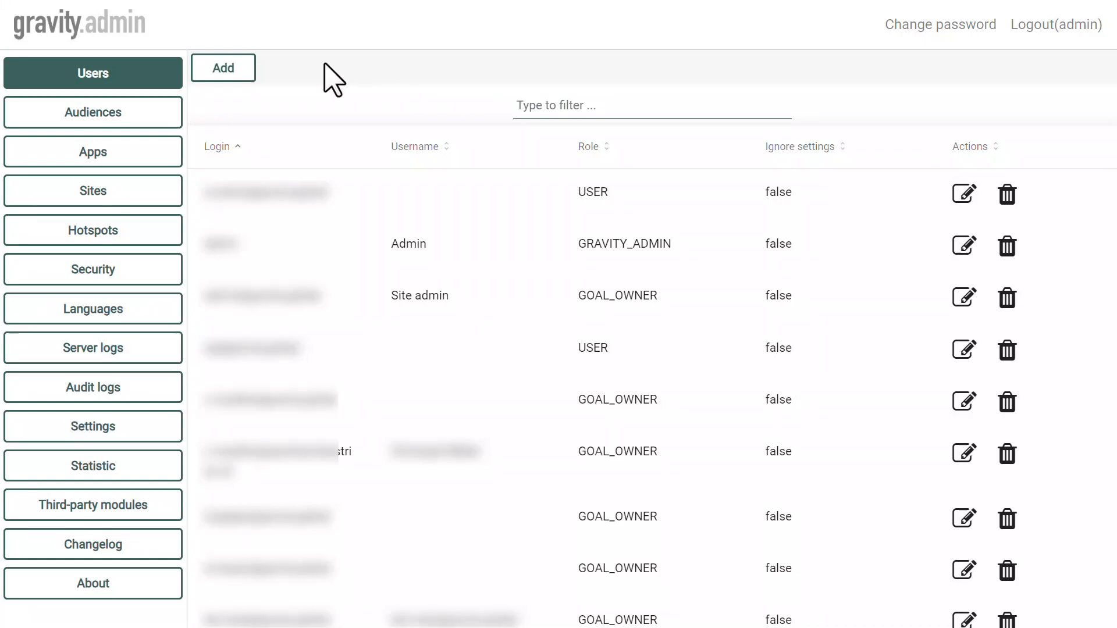
# View the form for creating a user and dismiss it without saving.
pyautogui.click(231, 70)
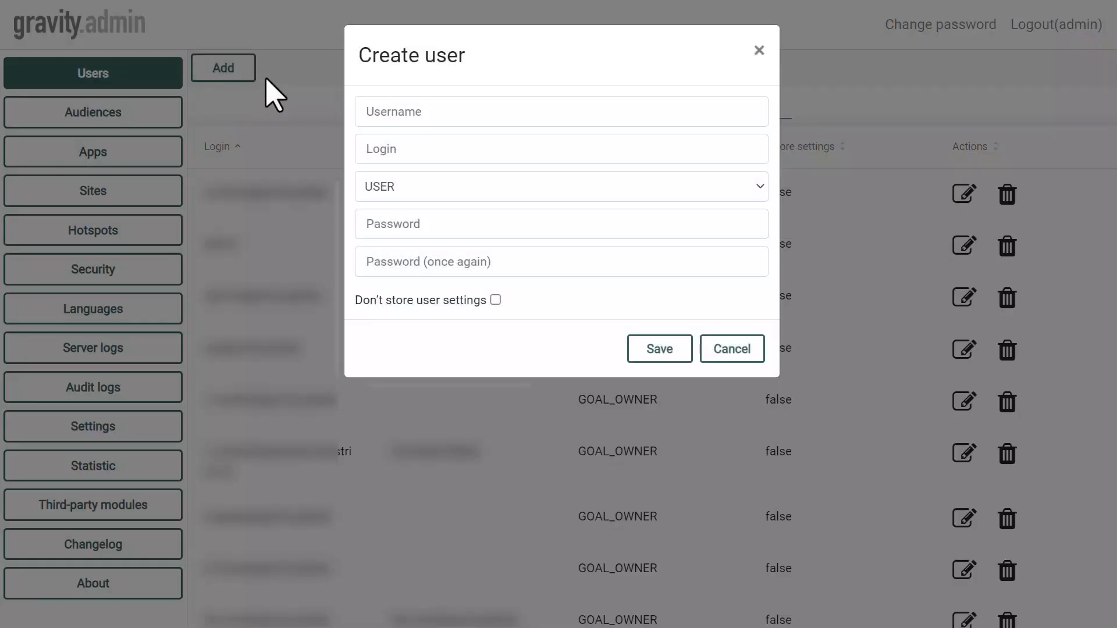
pyautogui.click(744, 351)
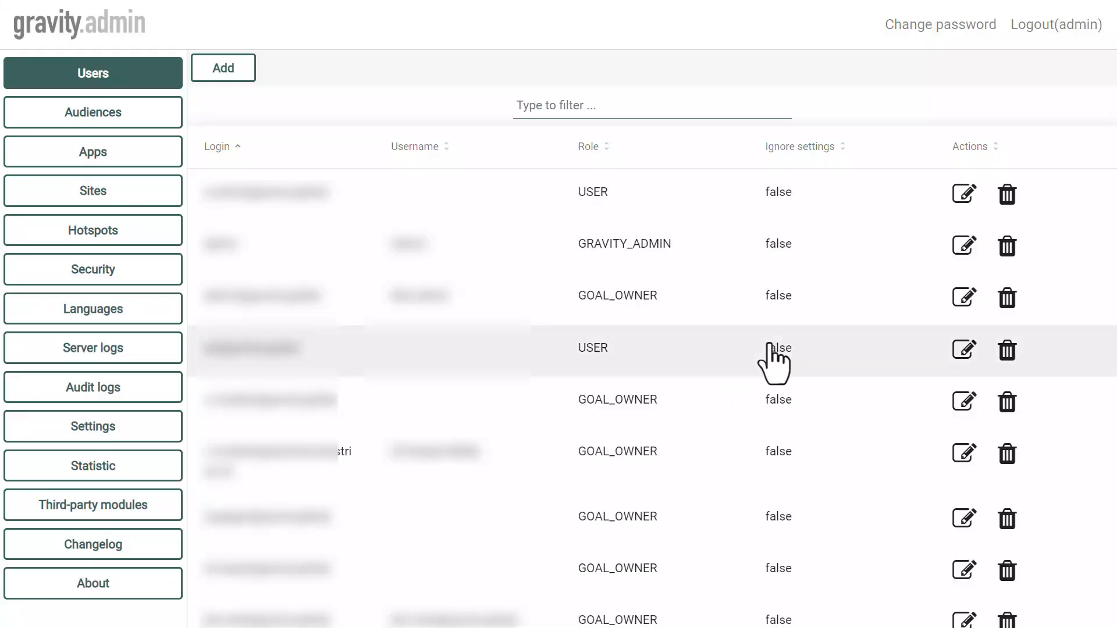
# Inspect the Site admin user's edit form including its change password section, and close it without saving.
pyautogui.click(963, 298)
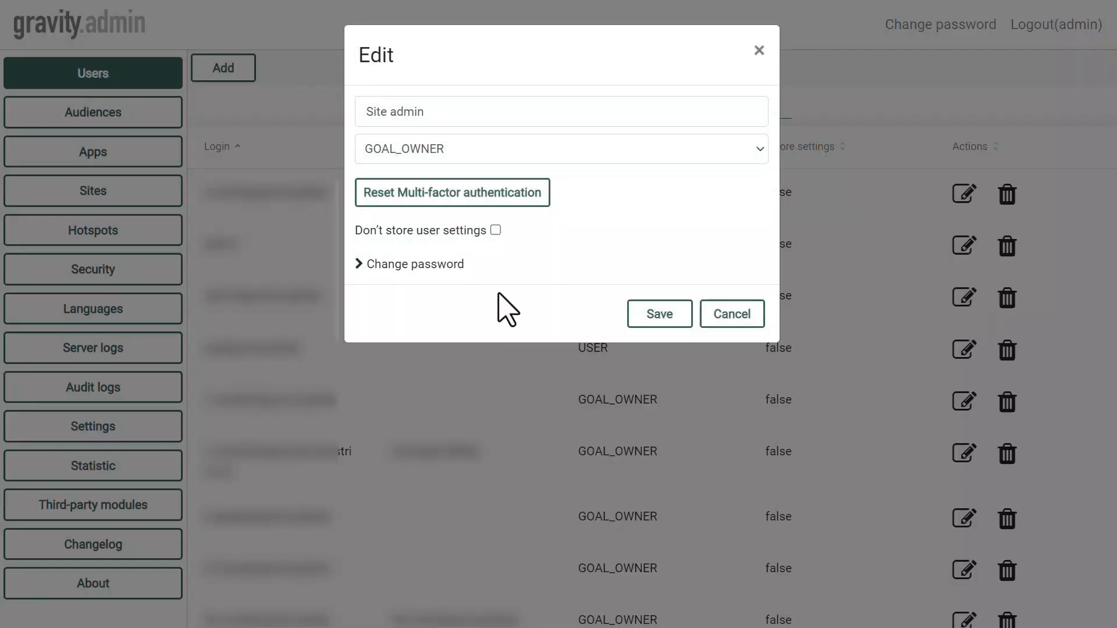
pyautogui.click(361, 264)
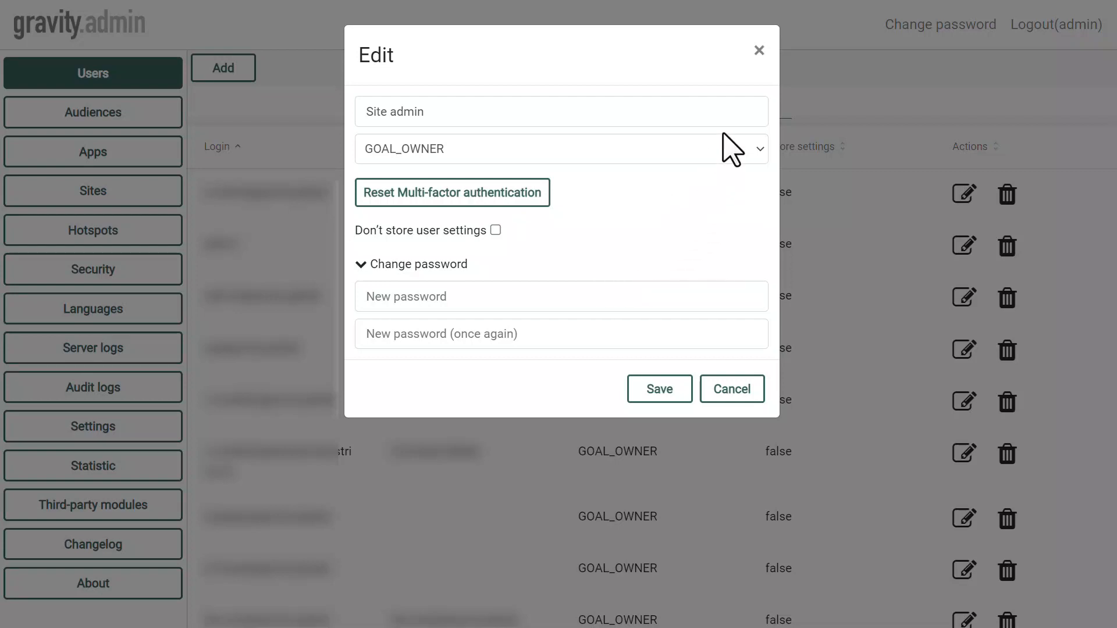
pyautogui.click(759, 56)
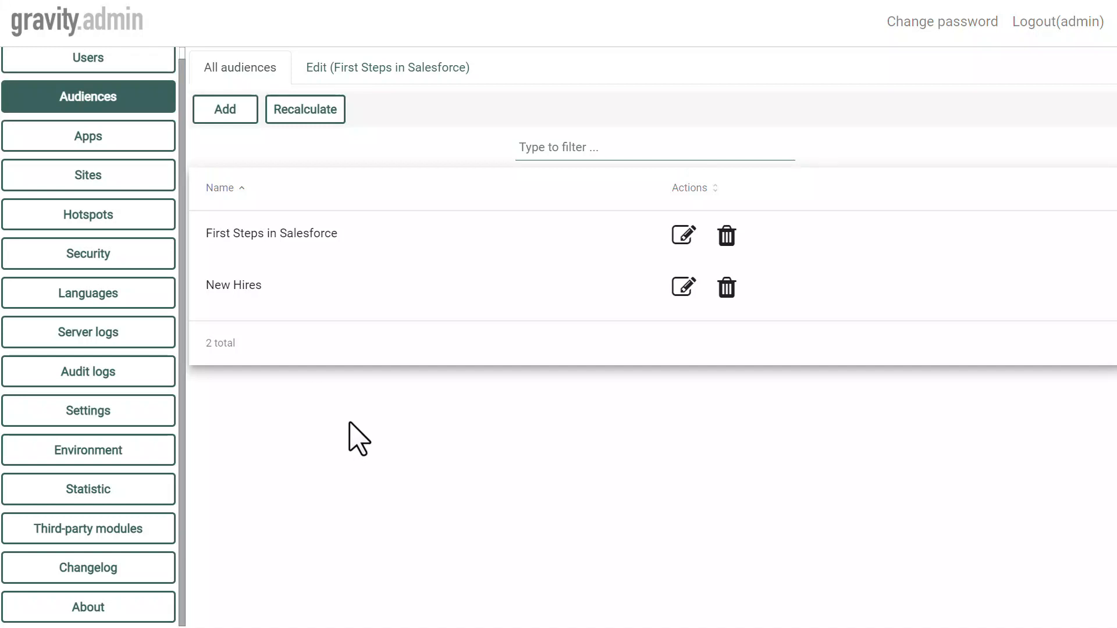
# Inspect the general settings, translations, auto mapping and members of the First Steps in Salesforce audience.
pyautogui.click(685, 232)
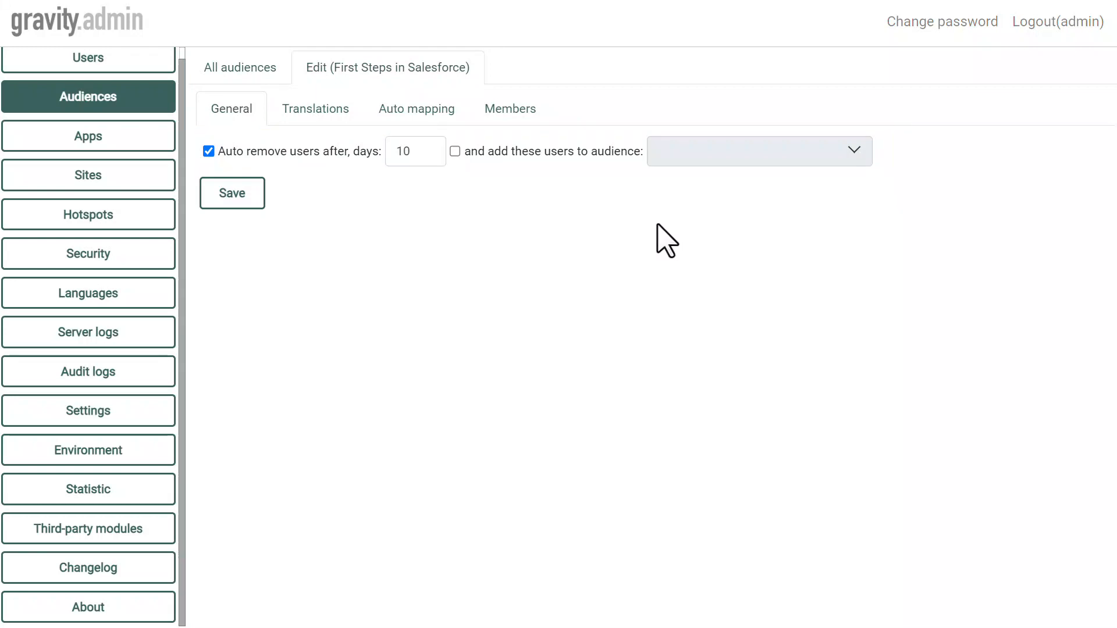
pyautogui.click(316, 108)
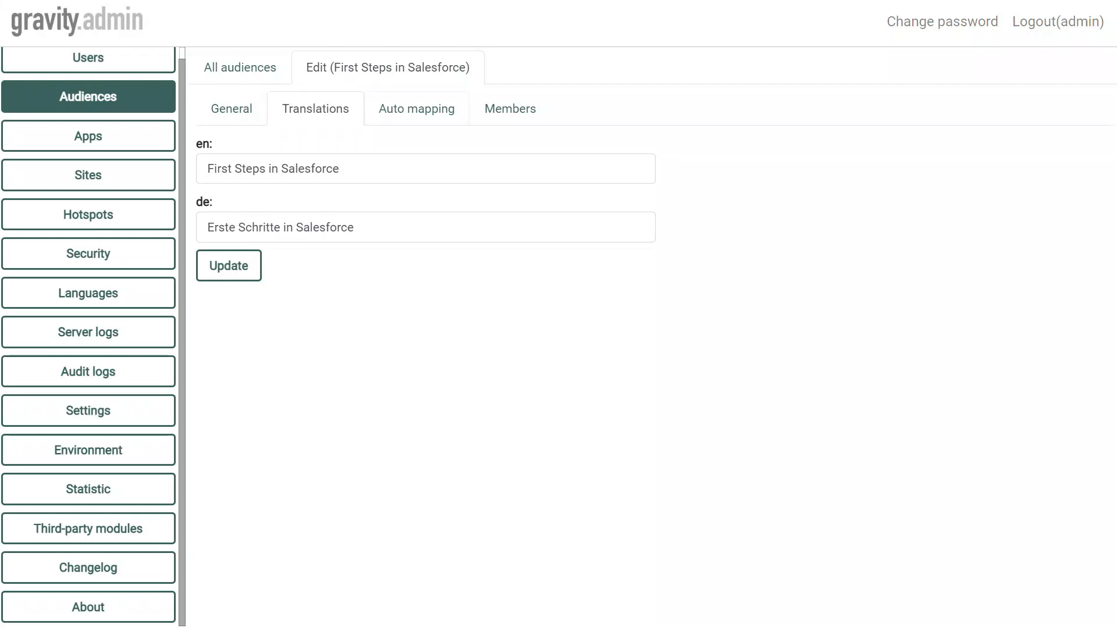
pyautogui.click(417, 108)
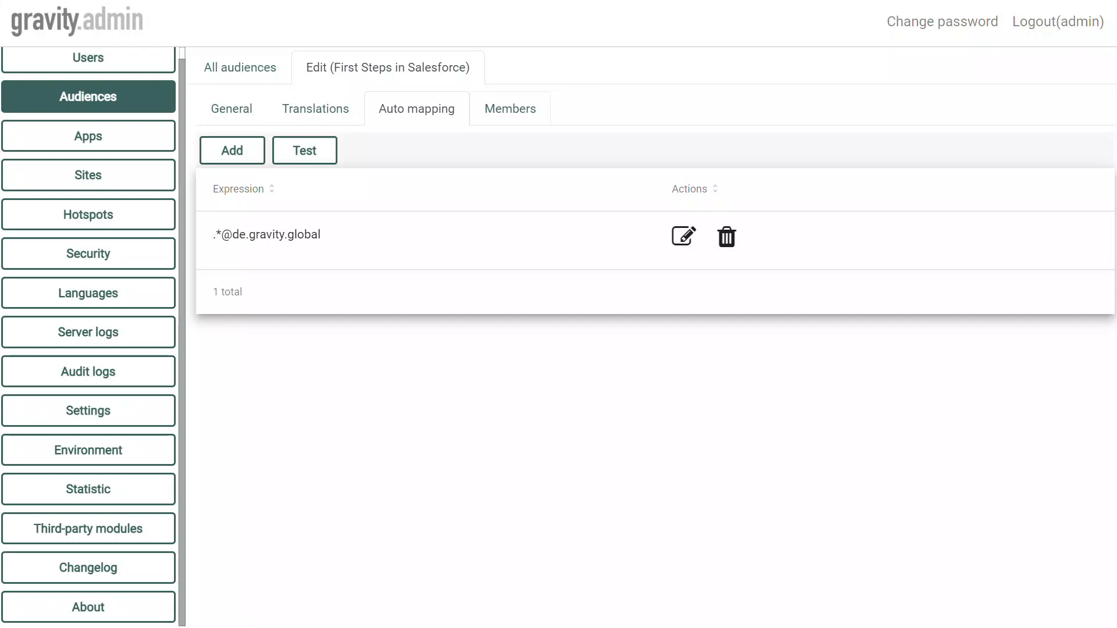
pyautogui.click(510, 109)
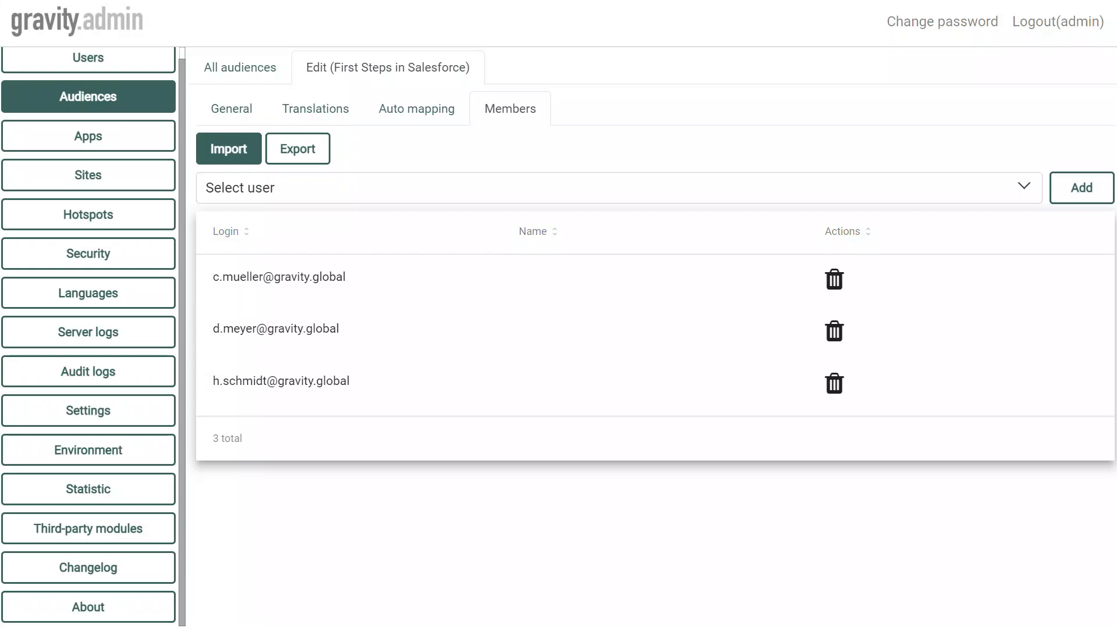
# Start a member import for the First Steps in Salesforce audience and allow creation of new users.
pyautogui.click(229, 148)
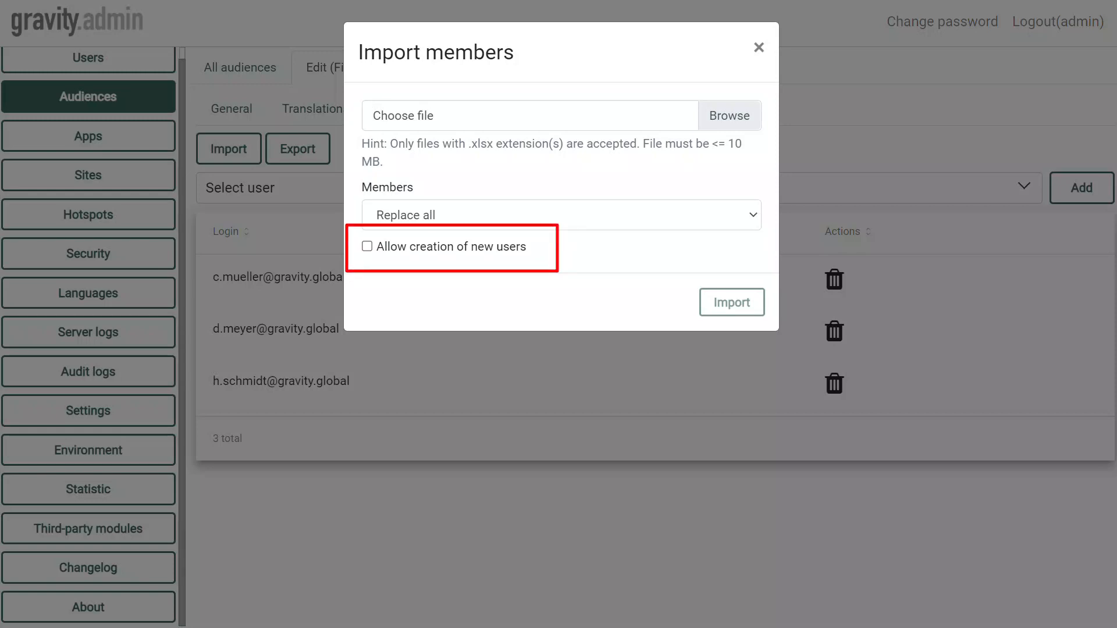
pyautogui.click(367, 247)
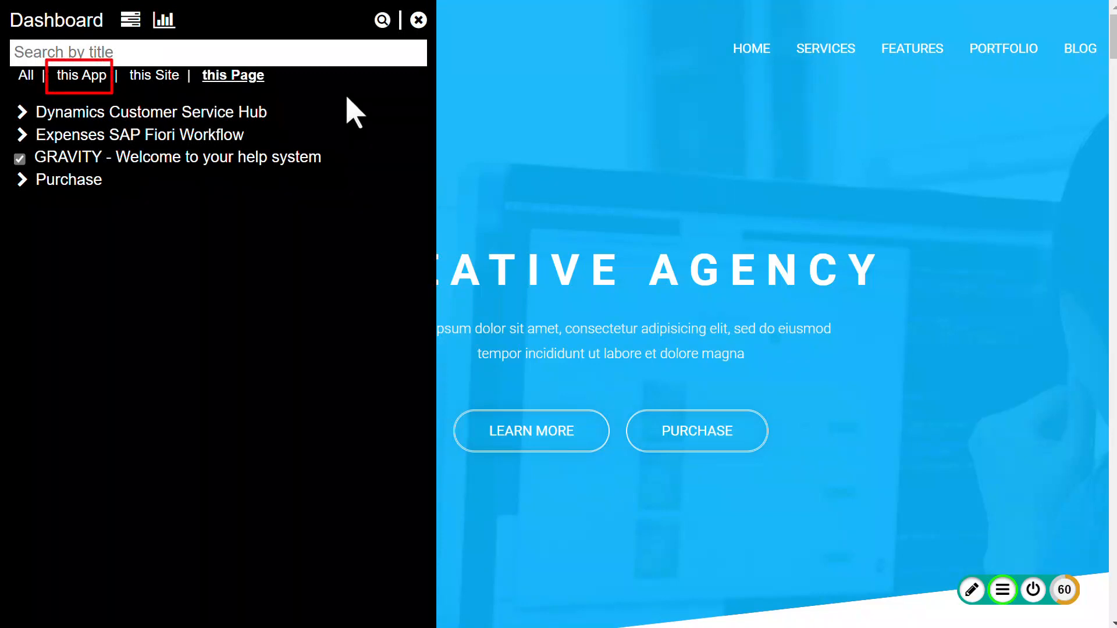
# Filter the GRAVITY dashboard on the agency website to the content of this App.
pyautogui.click(85, 76)
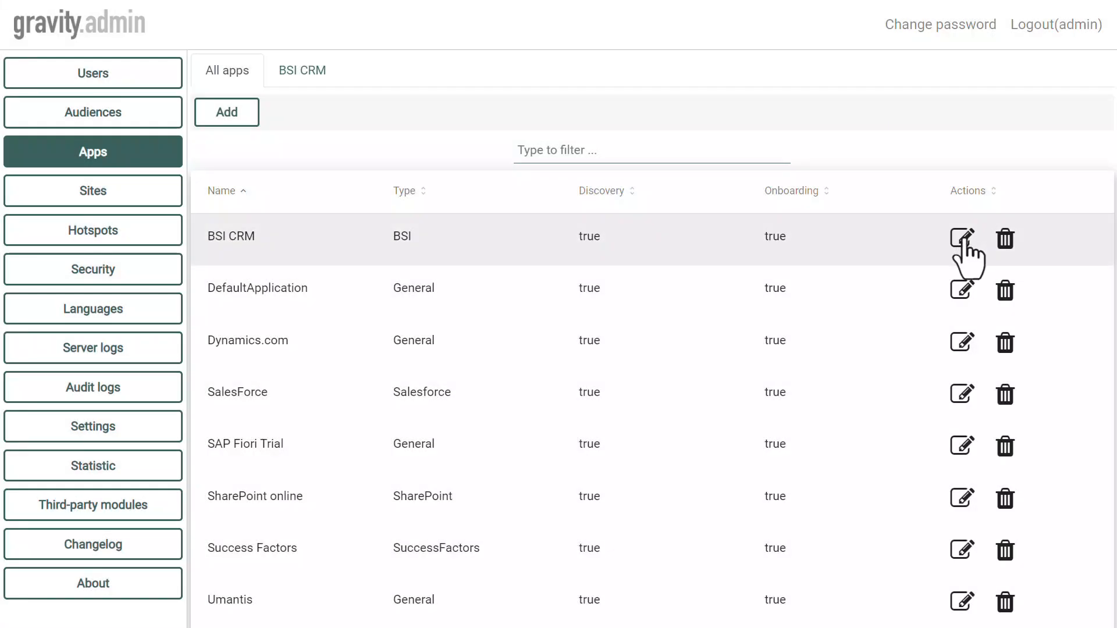
# Review the BSI CRM app's translations and configuration, choosing BSI as the application type.
pyautogui.click(961, 241)
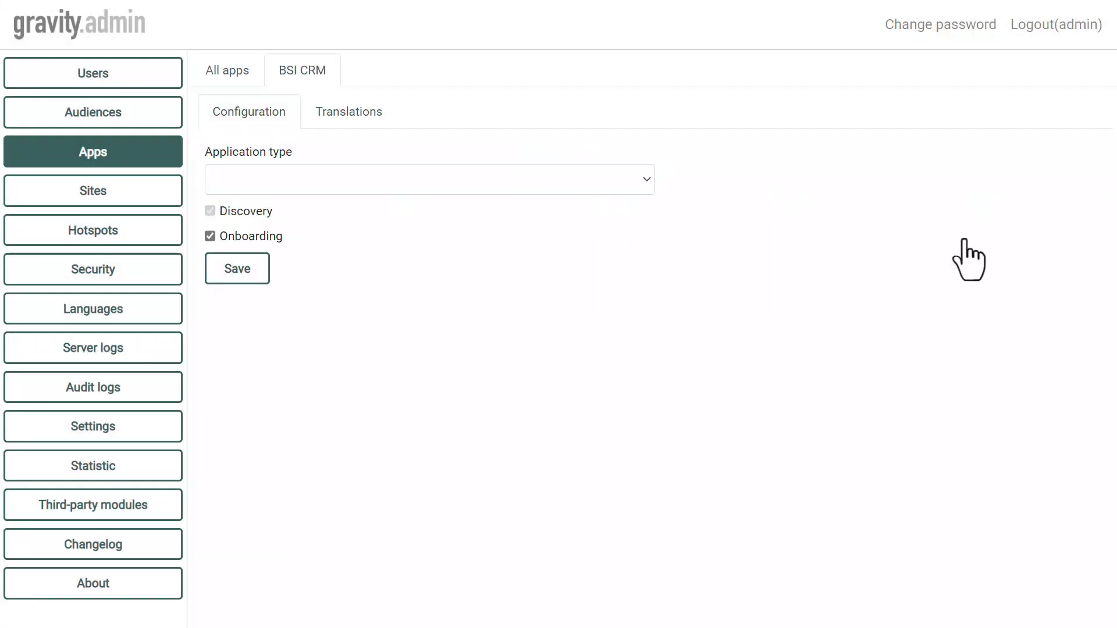
pyautogui.click(375, 116)
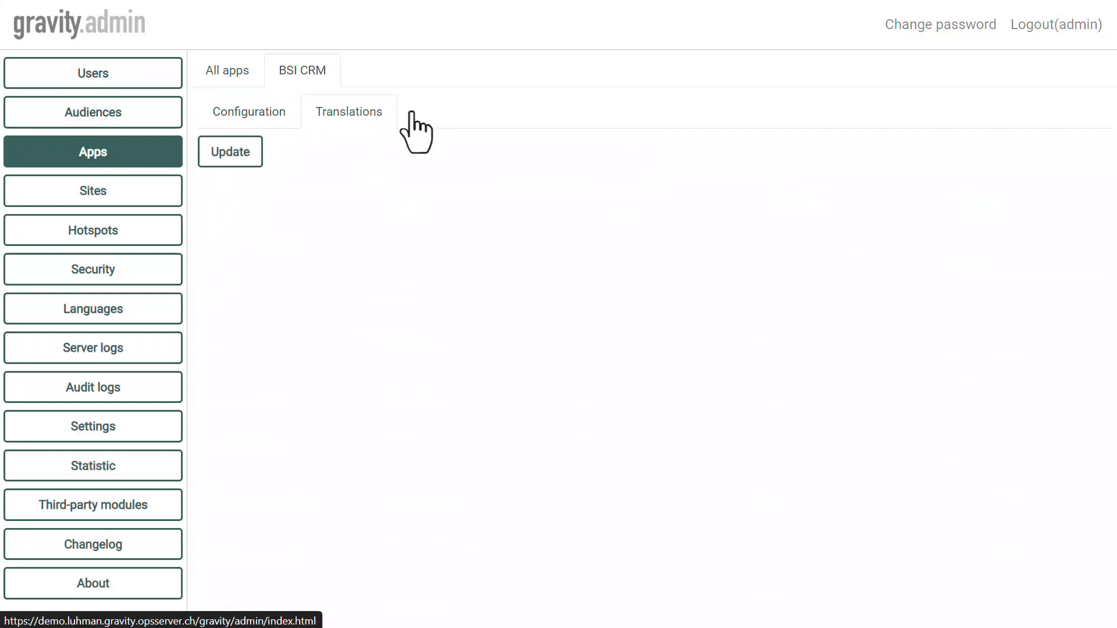
pyautogui.click(266, 119)
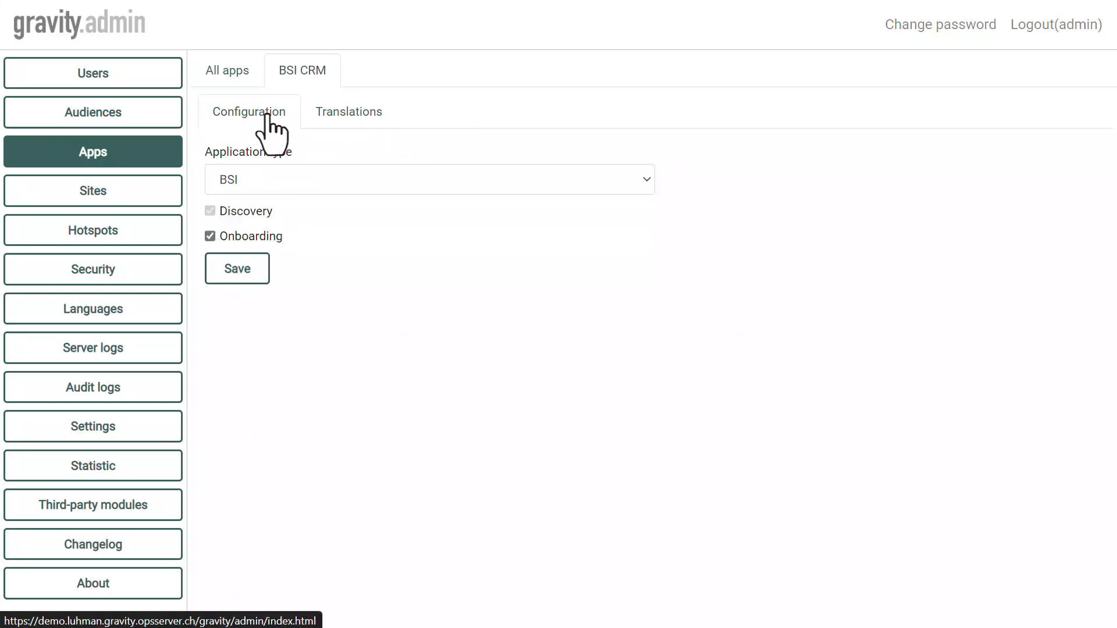
pyautogui.click(644, 179)
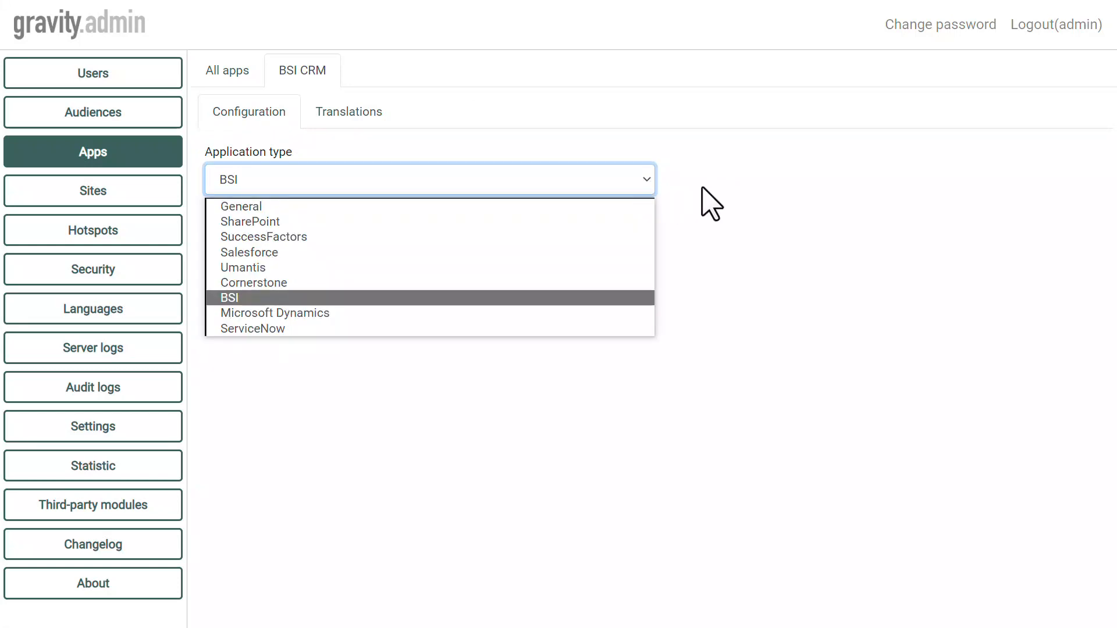
pyautogui.click(604, 298)
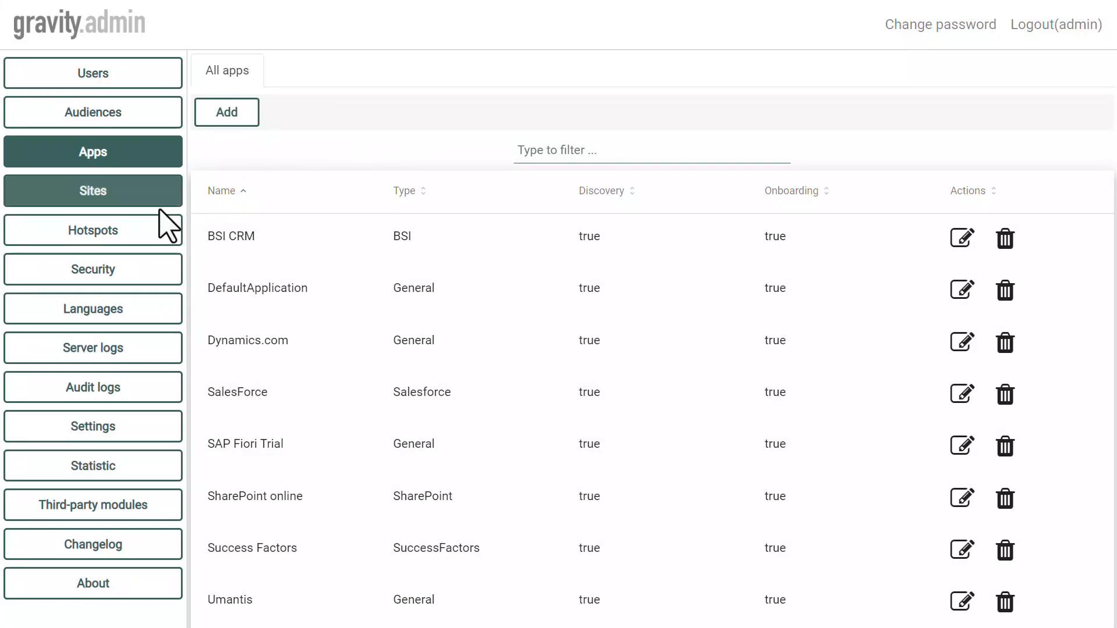
# Filter the list of sites by "Sales" and open the site import.
pyautogui.click(150, 199)
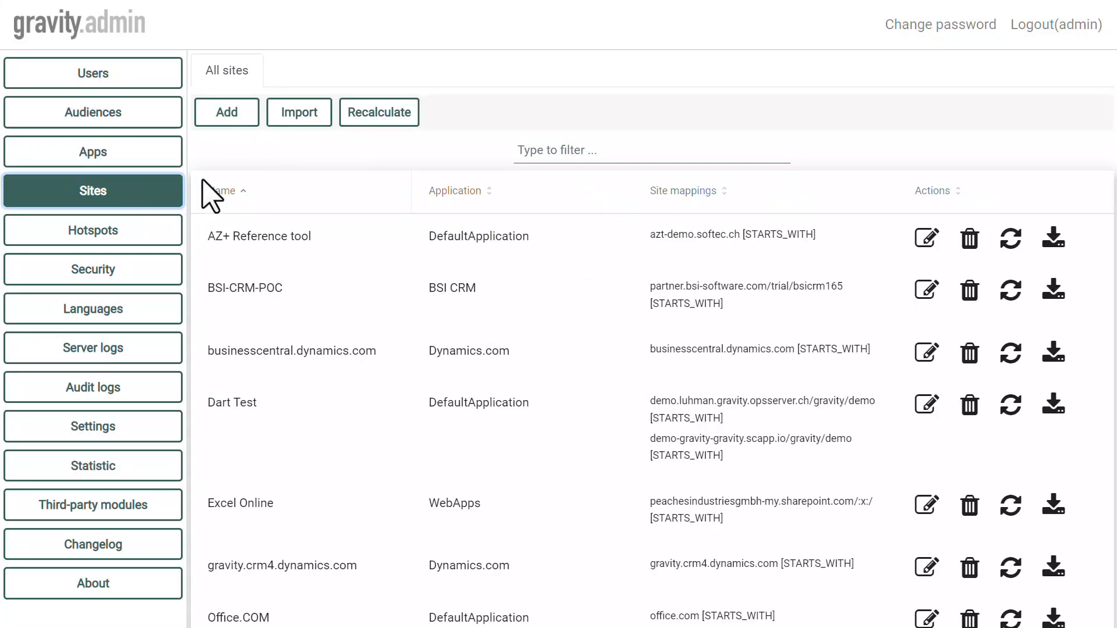
pyautogui.click(550, 149)
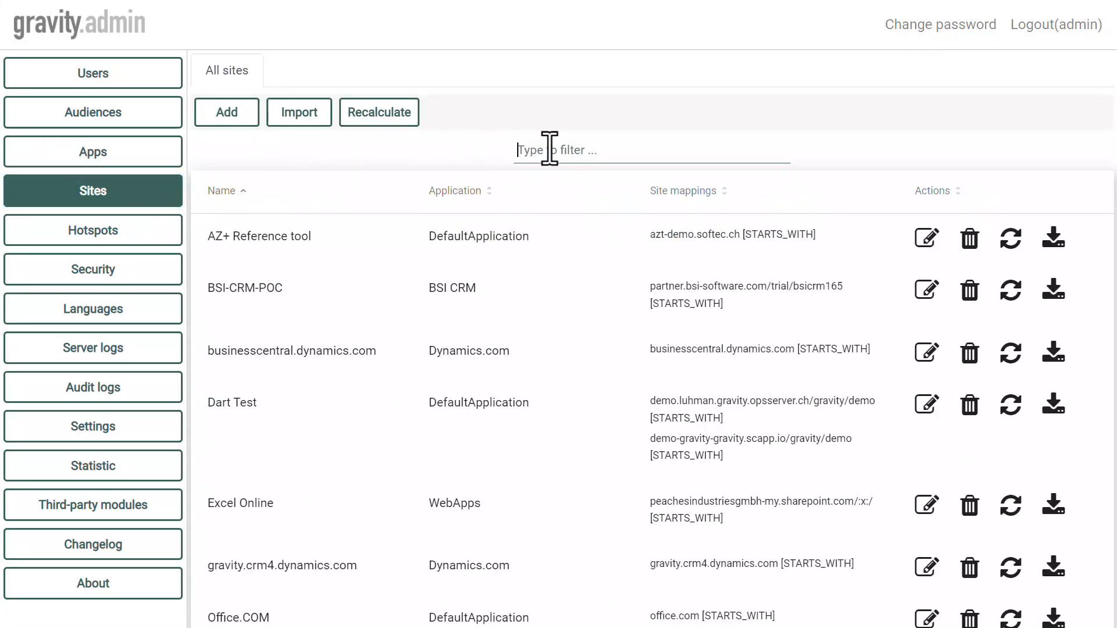
pyautogui.write('Sales')
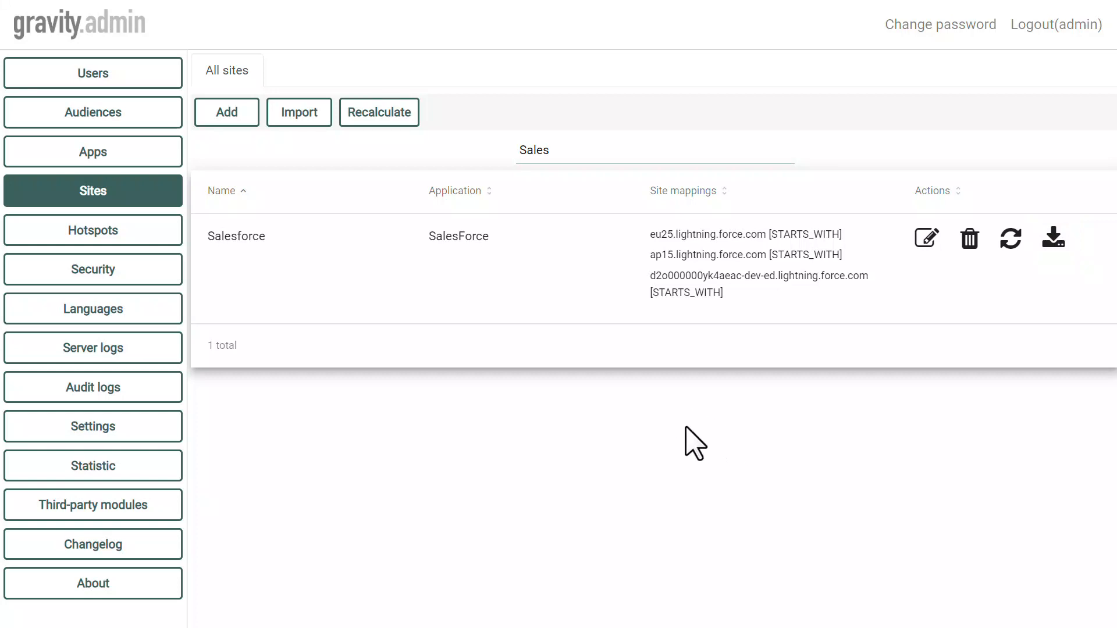
pyautogui.click(311, 117)
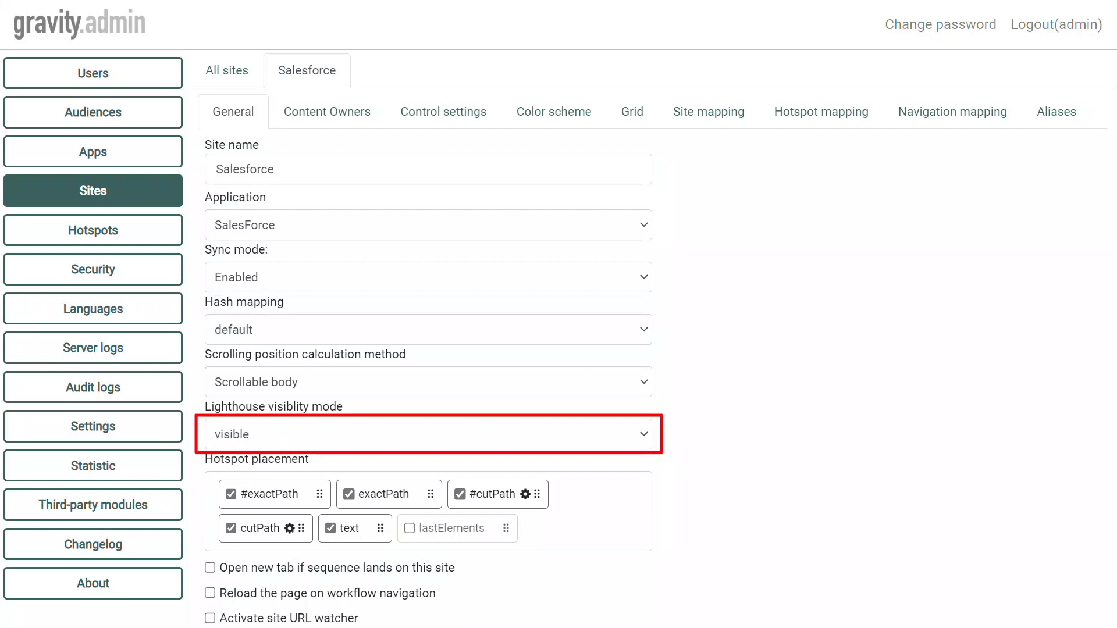
# Examine the Lighthouse visibility mode options and the remaining general settings of the Salesforce site.
pyautogui.click(428, 435)
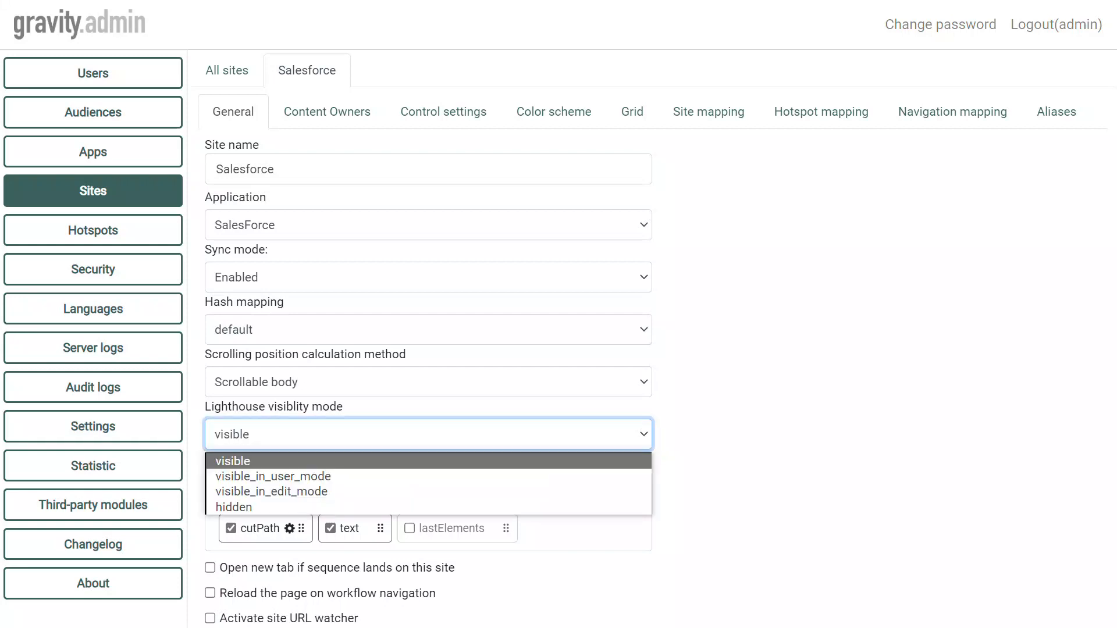
pyautogui.press('Escape')
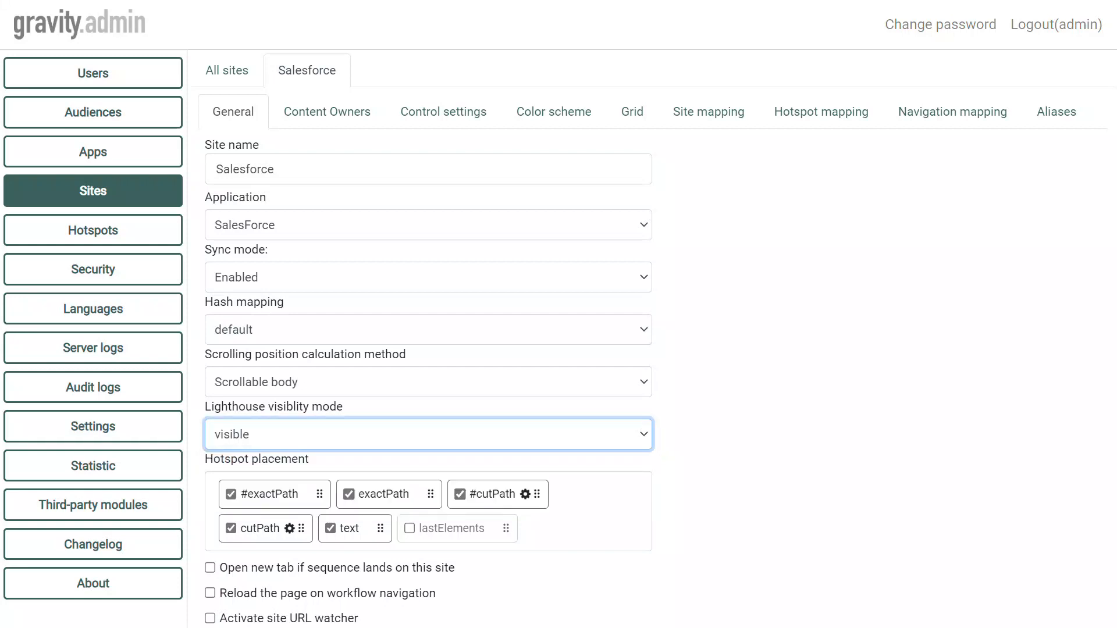
pyautogui.scroll(-2, 428, 349)
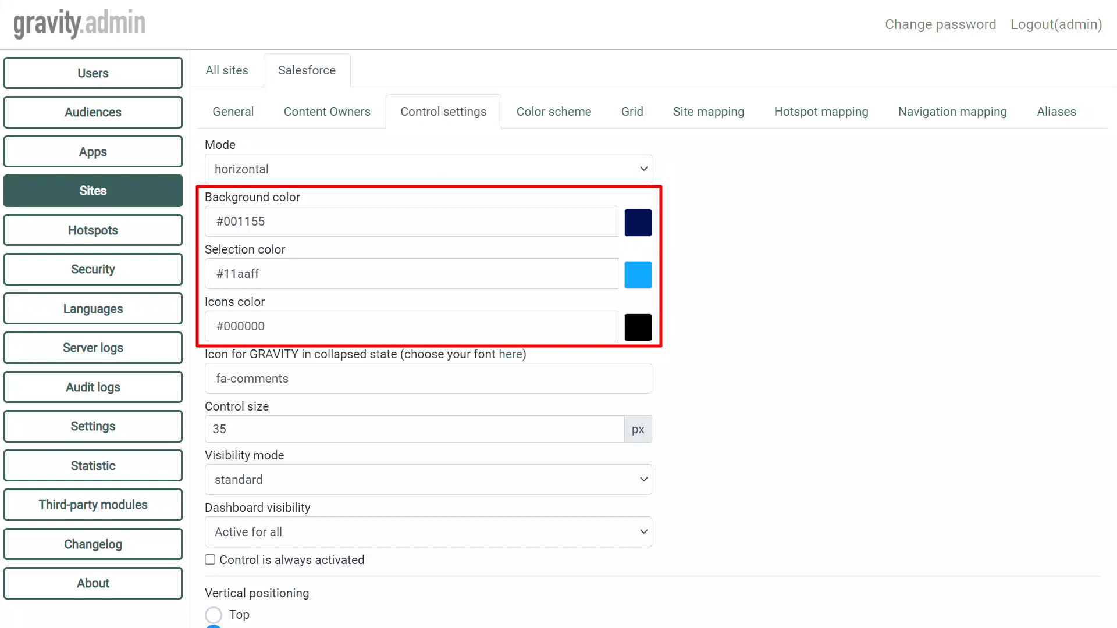
# Examine the Salesforce site's control settings and its callout and hotspot color scheme.
pyautogui.scroll(-4, 651, 337)
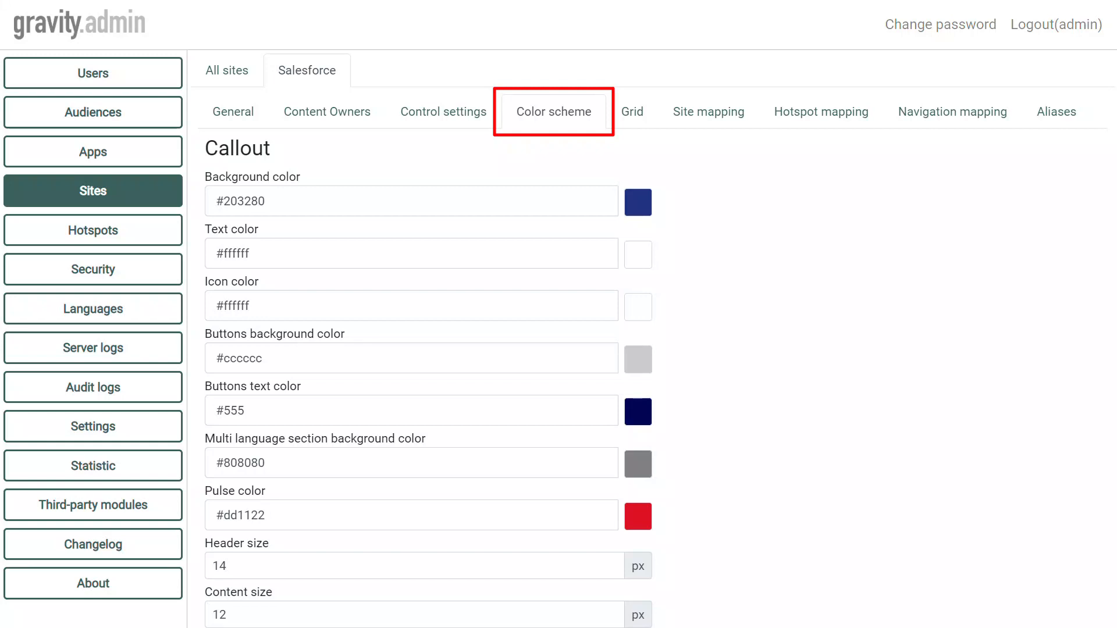
pyautogui.scroll(-2, 559, 337)
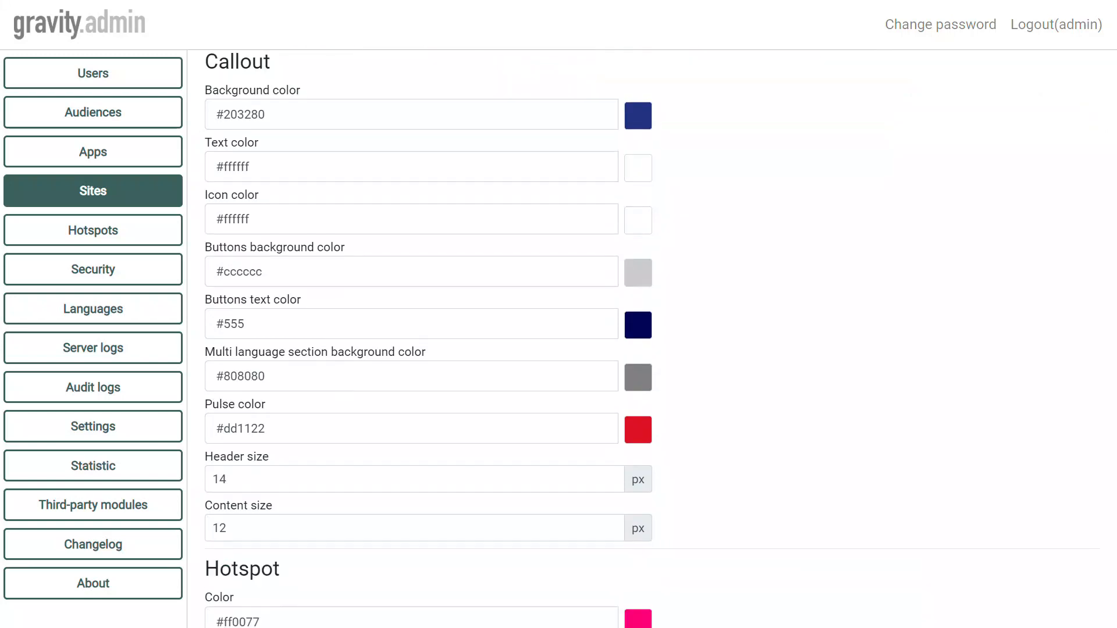
# Examine the Salesforce site's Lighthouse and Dashboard color scheme, including the dashboard's text sizes.
pyautogui.scroll(-3, 558, 337)
pyautogui.scroll(-2, 559, 337)
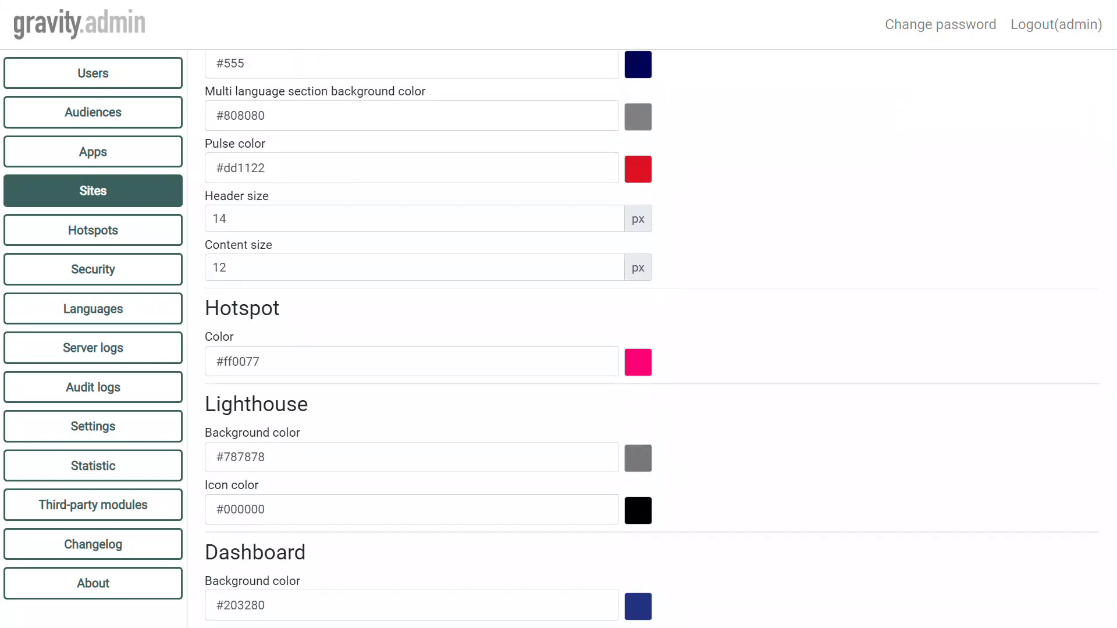
pyautogui.scroll(-6, 558, 338)
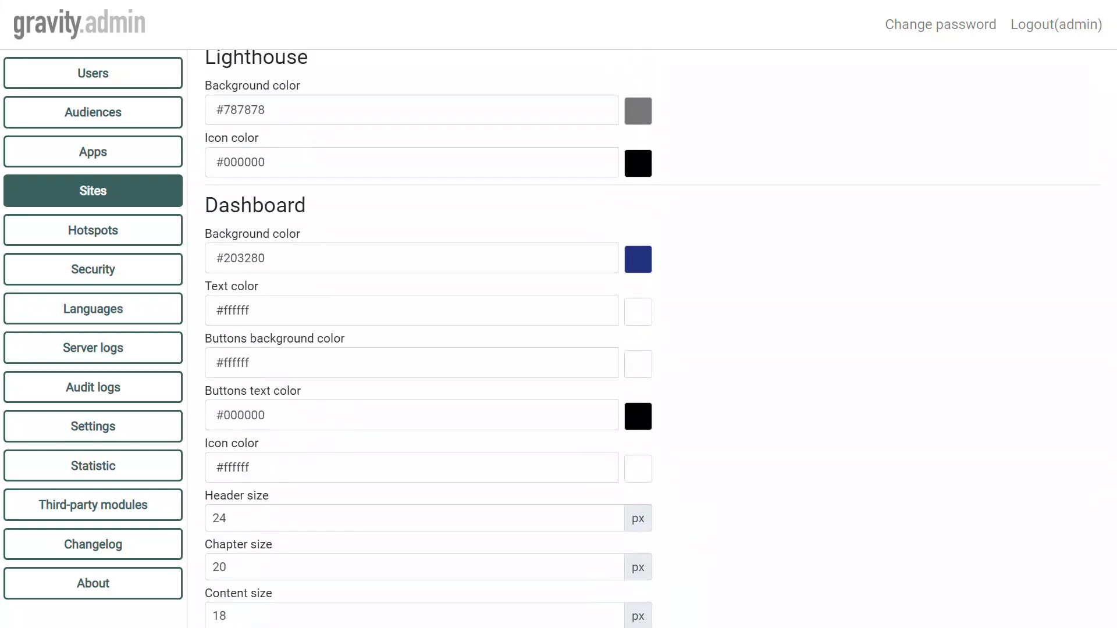
pyautogui.scroll(-2, 559, 337)
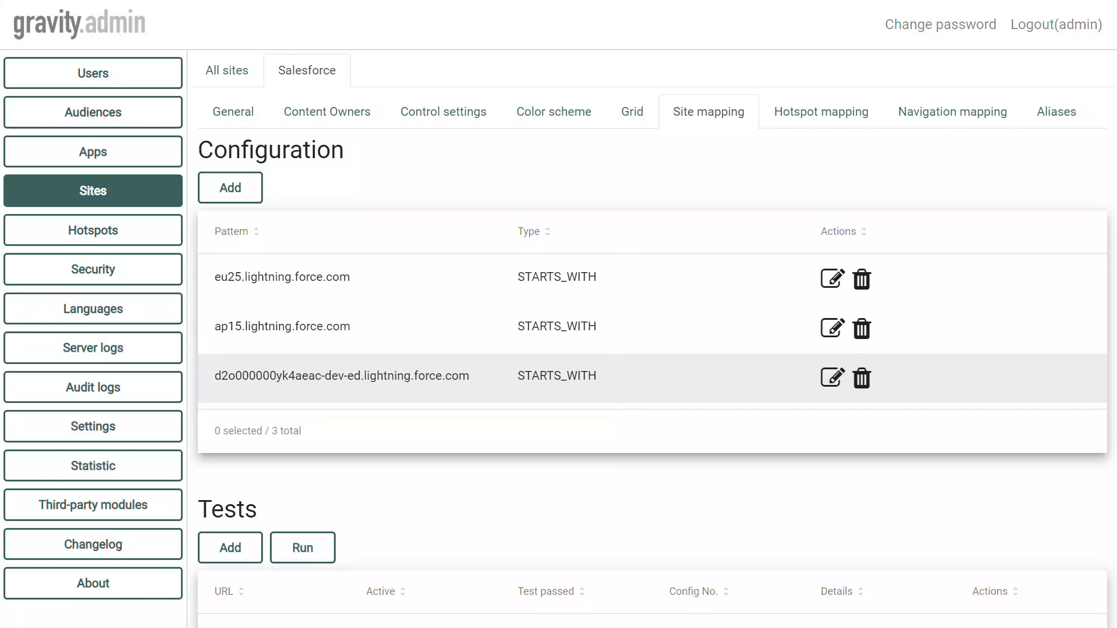
# Review the Salesforce site's mapping settings by opening the third site mapping pattern, the navigation mapping and the Save,Store alias.
pyautogui.click(833, 378)
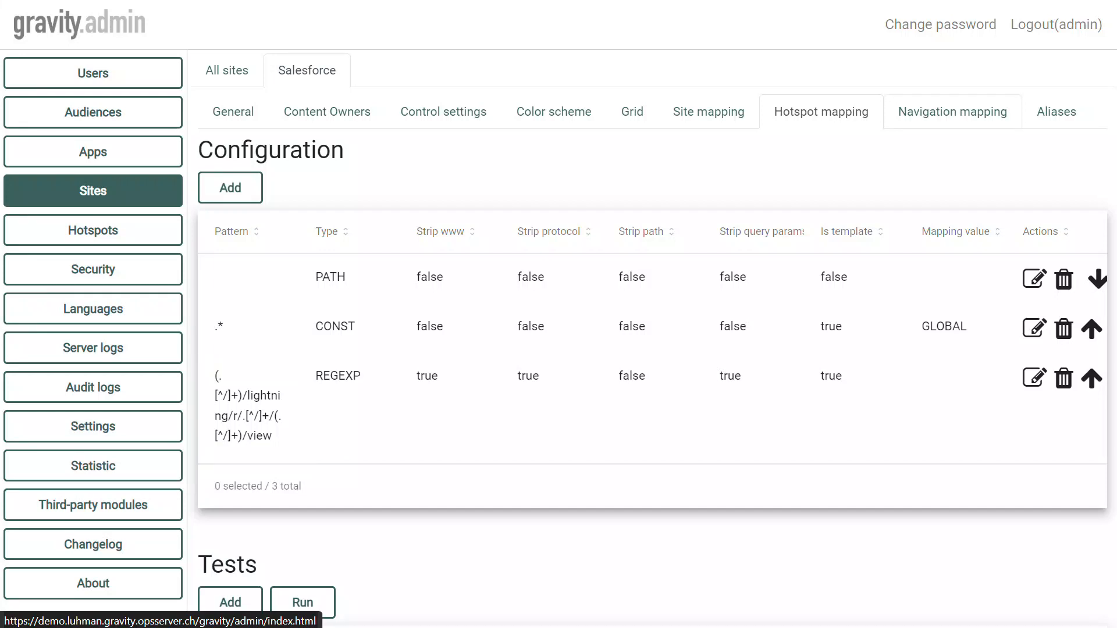
pyautogui.click(953, 111)
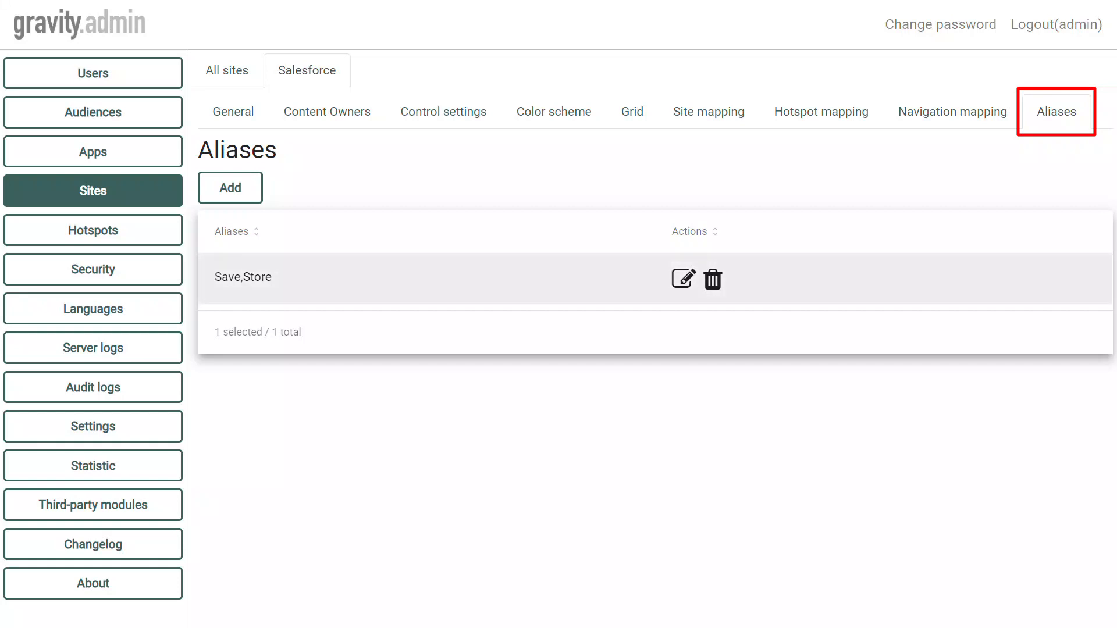
pyautogui.click(683, 279)
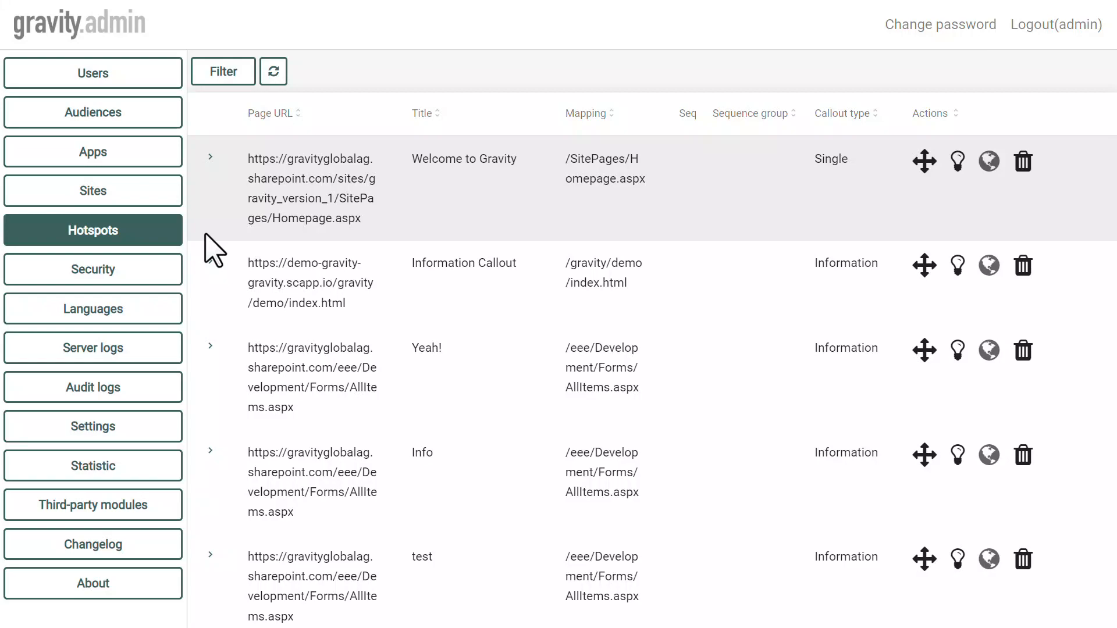
# Filter the list of hotspots by the search text "Information".
pyautogui.click(235, 73)
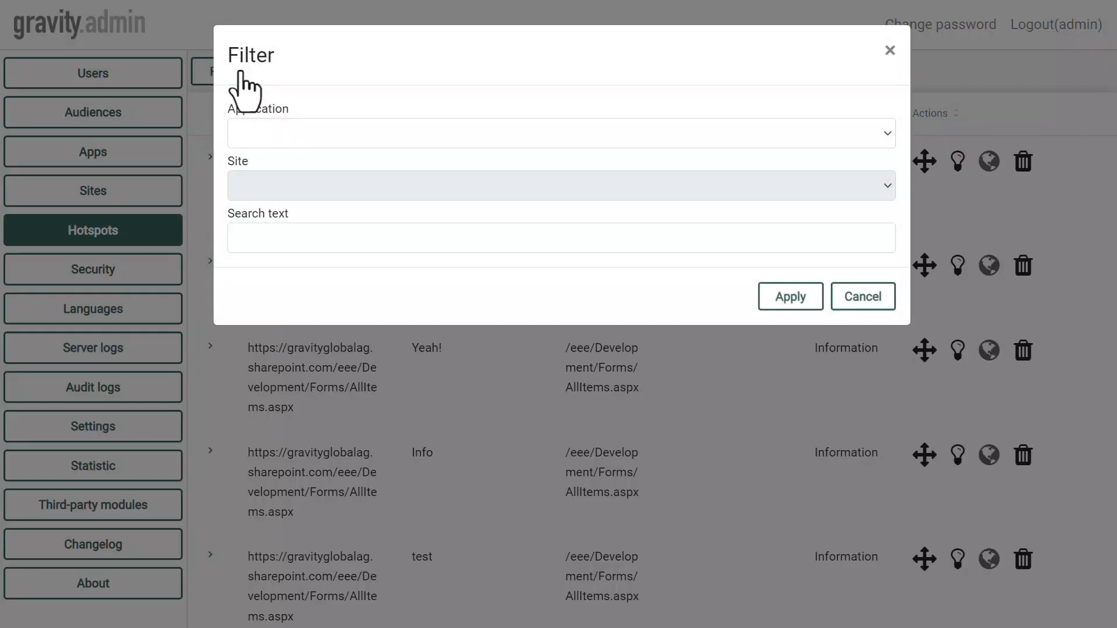
pyautogui.click(274, 251)
pyautogui.write('Information')
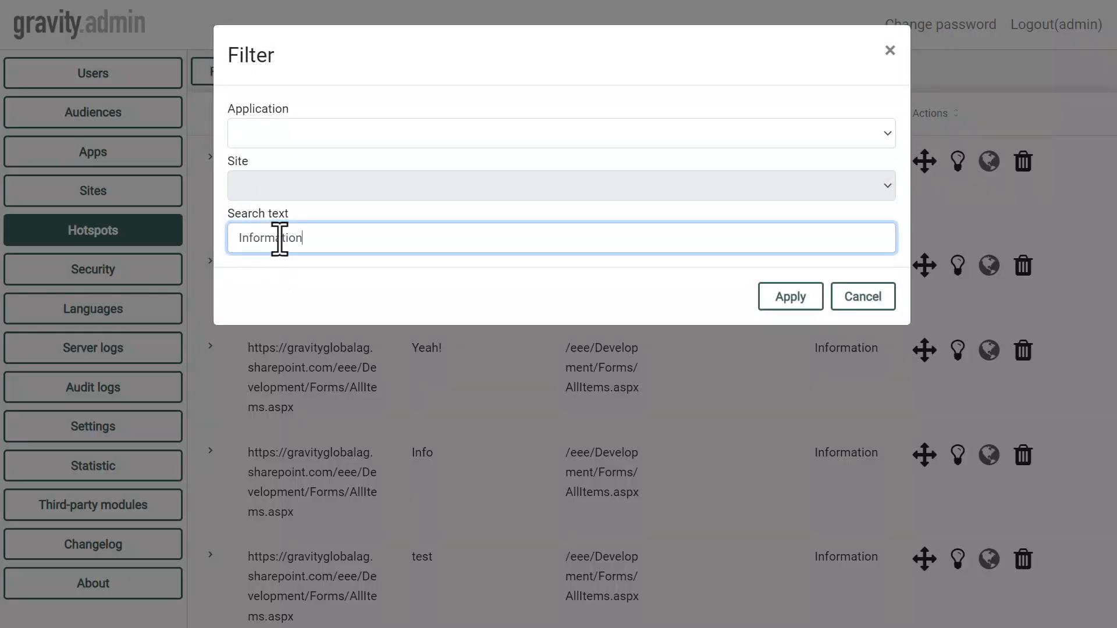
pyautogui.click(789, 306)
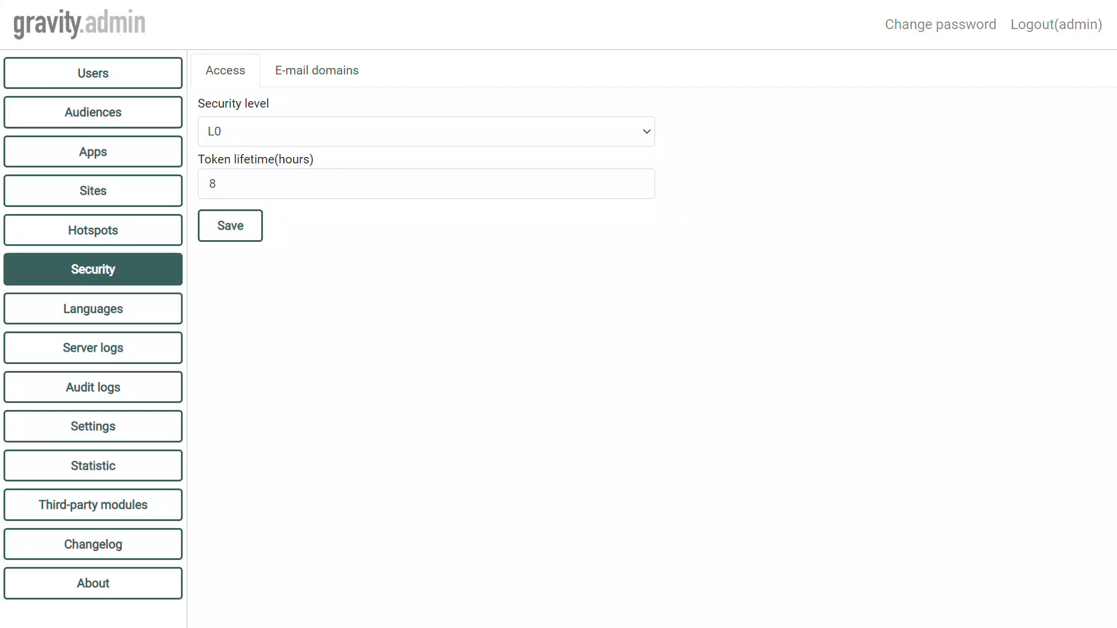
# Examine the security level options for access and the e-mail domains settings.
pyautogui.click(426, 132)
pyautogui.click(317, 70)
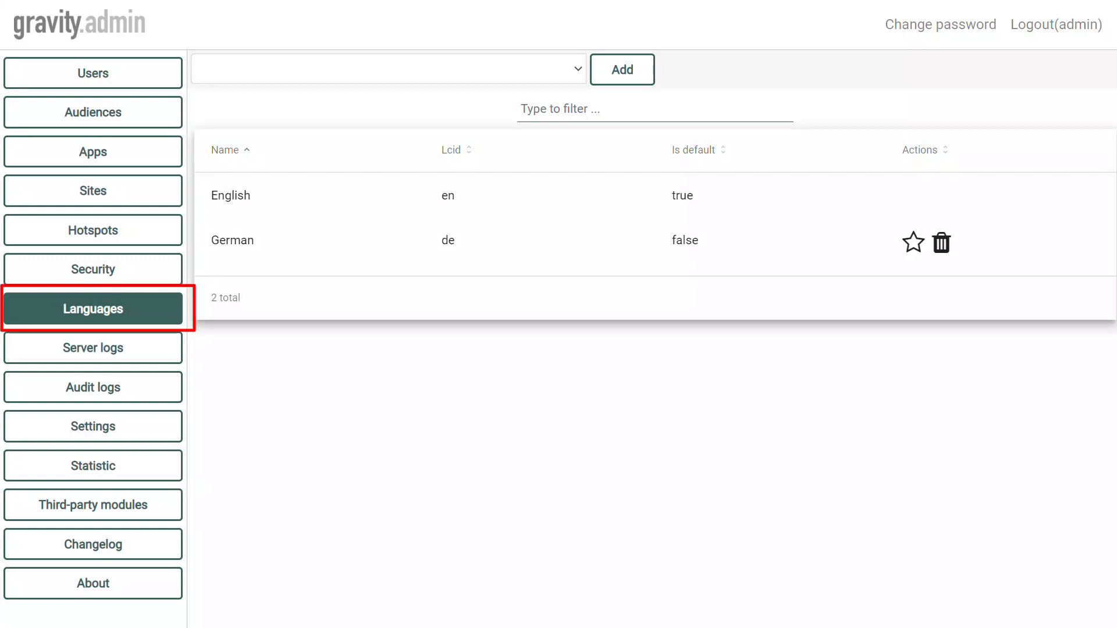
# Check which languages can be added to the system, and view the audit logs.
pyautogui.click(388, 68)
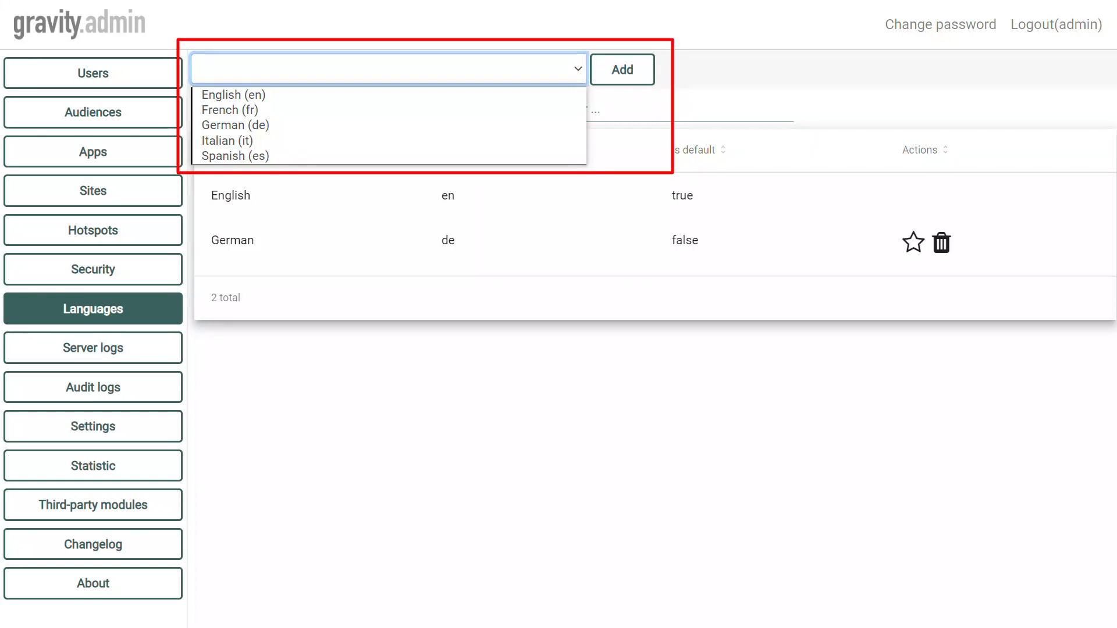
pyautogui.press('Escape')
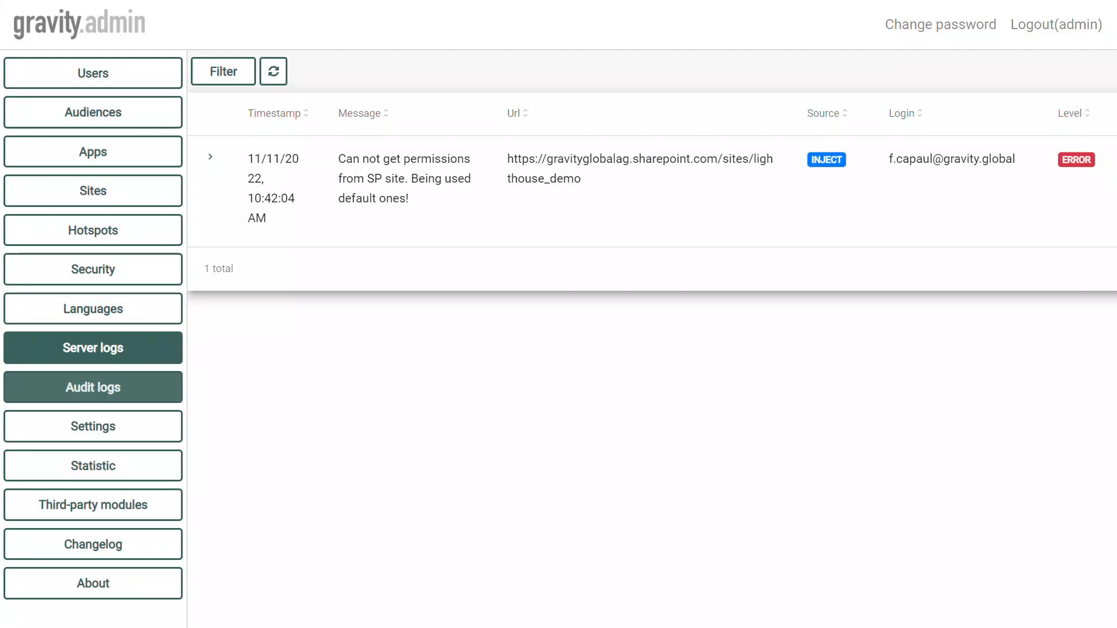
pyautogui.click(93, 388)
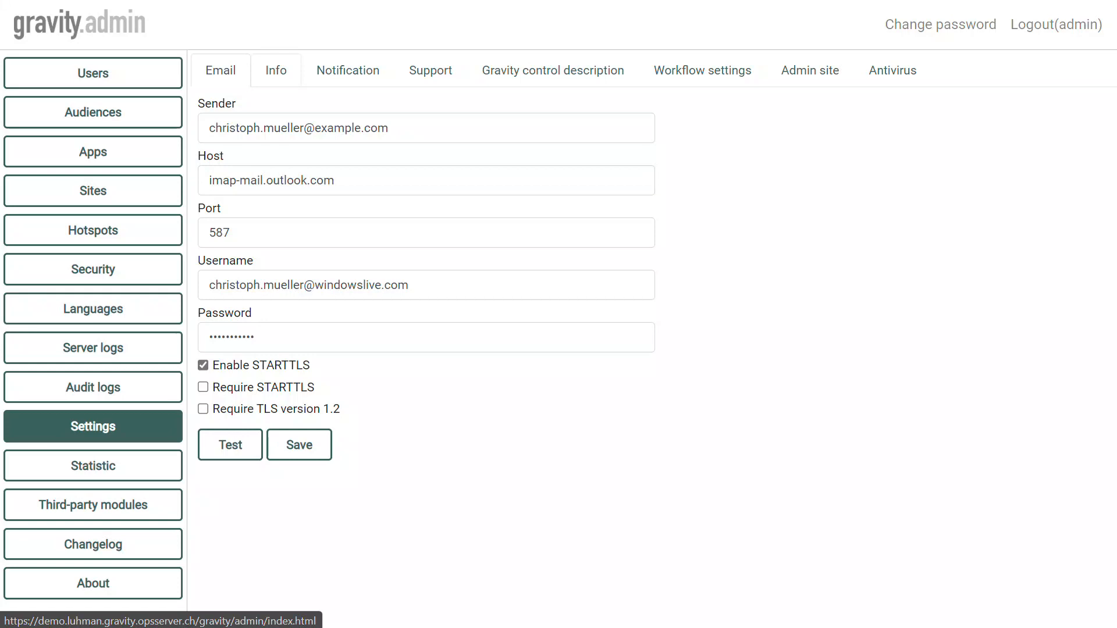
# Examine the system settings for info, notification, support, Gravity control description, workflow, admin site and antivirus.
pyautogui.click(276, 70)
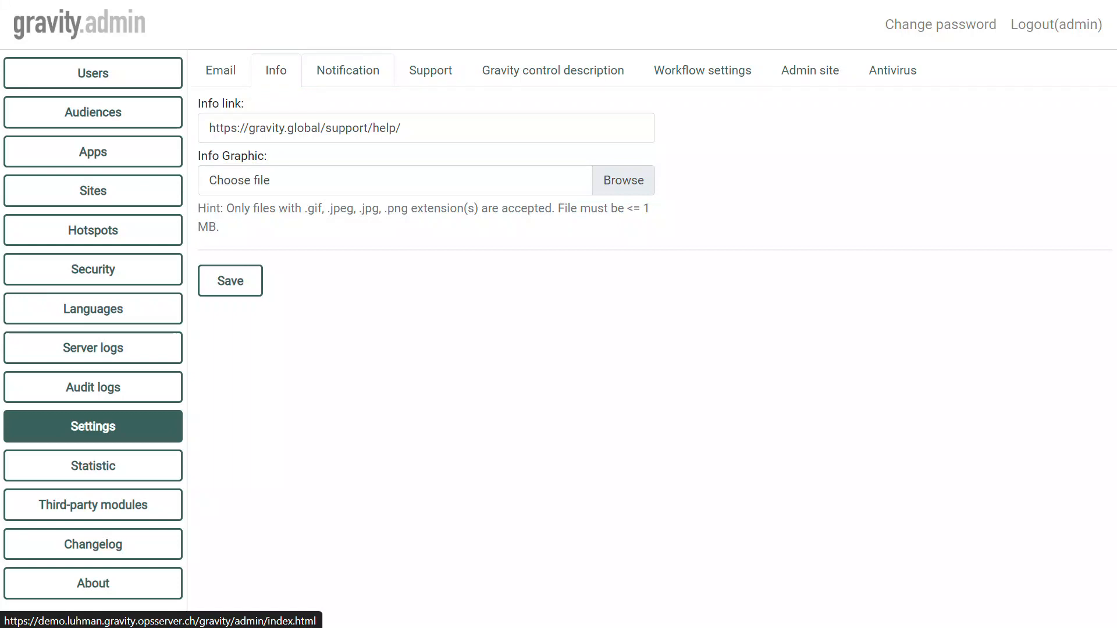
pyautogui.click(347, 70)
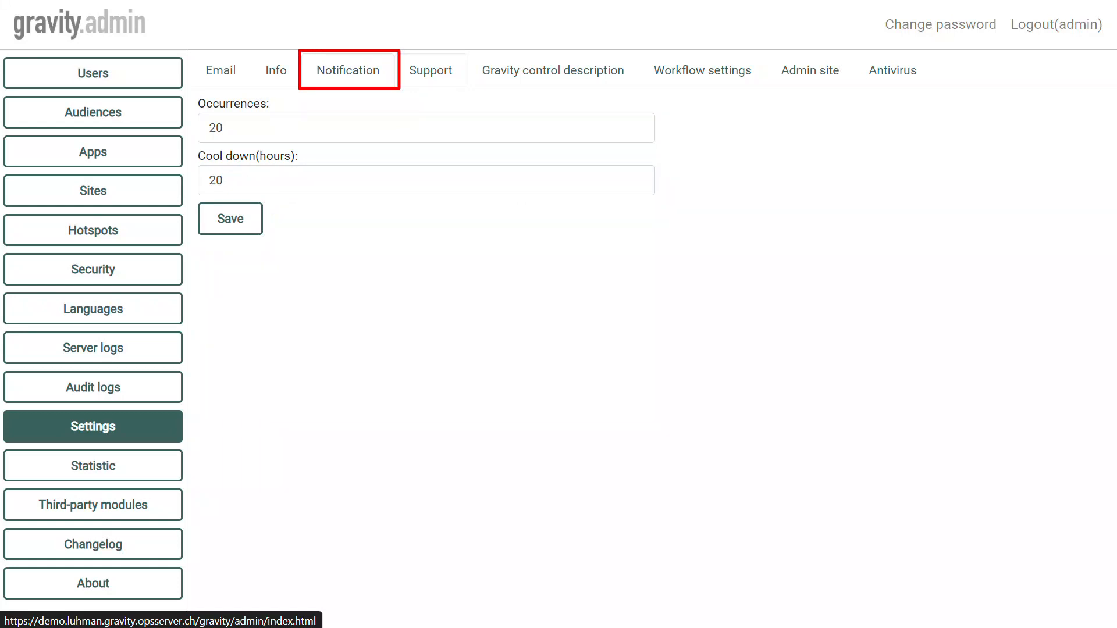
pyautogui.click(431, 71)
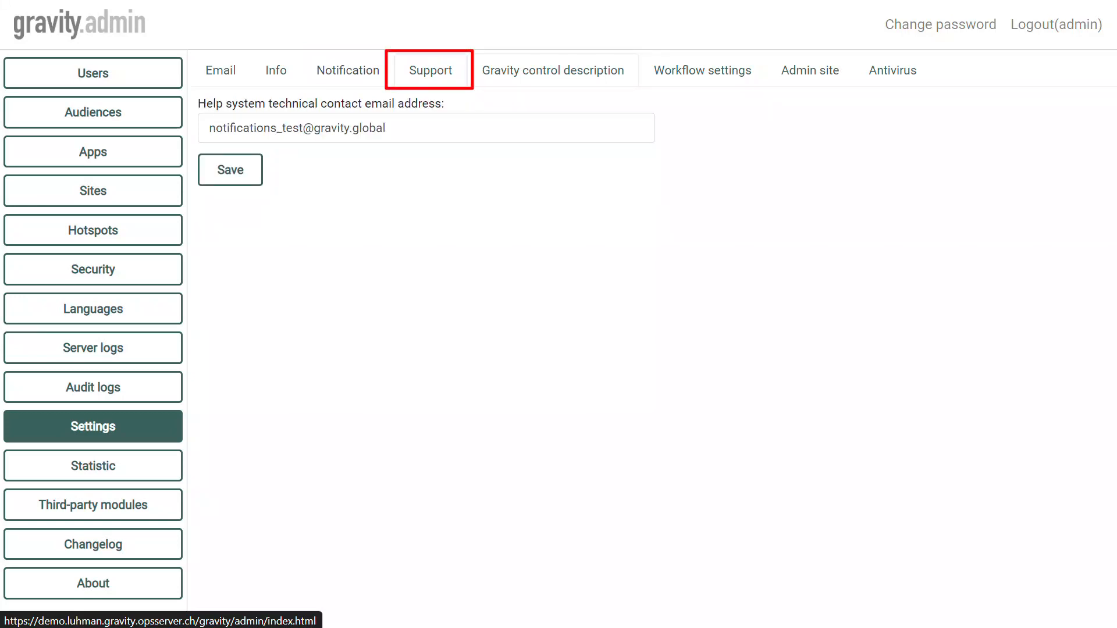
pyautogui.click(553, 70)
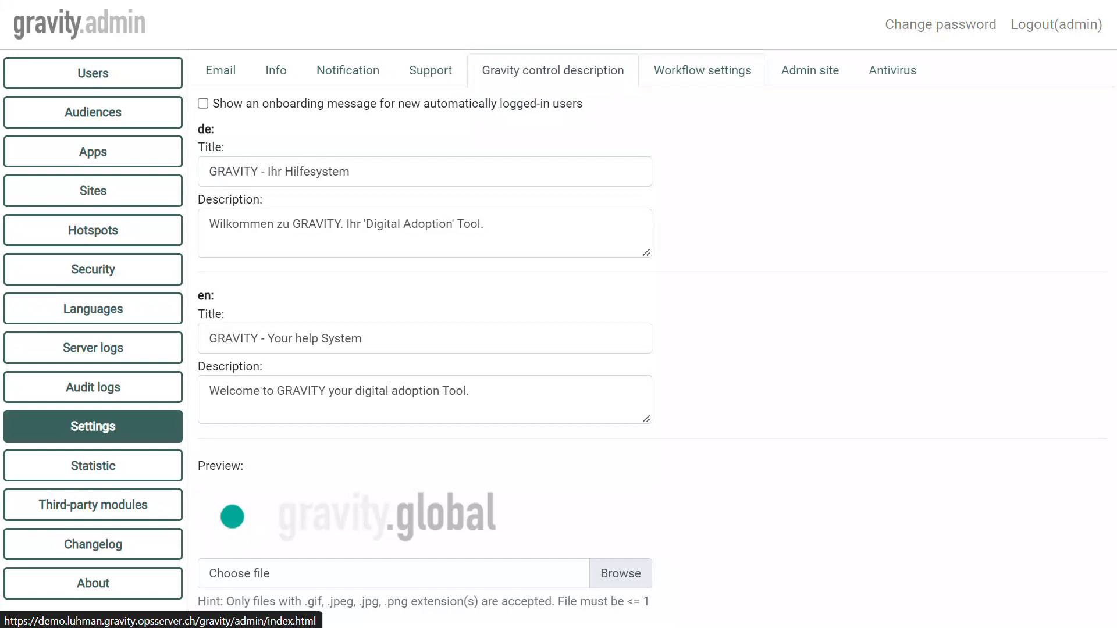
pyautogui.click(703, 71)
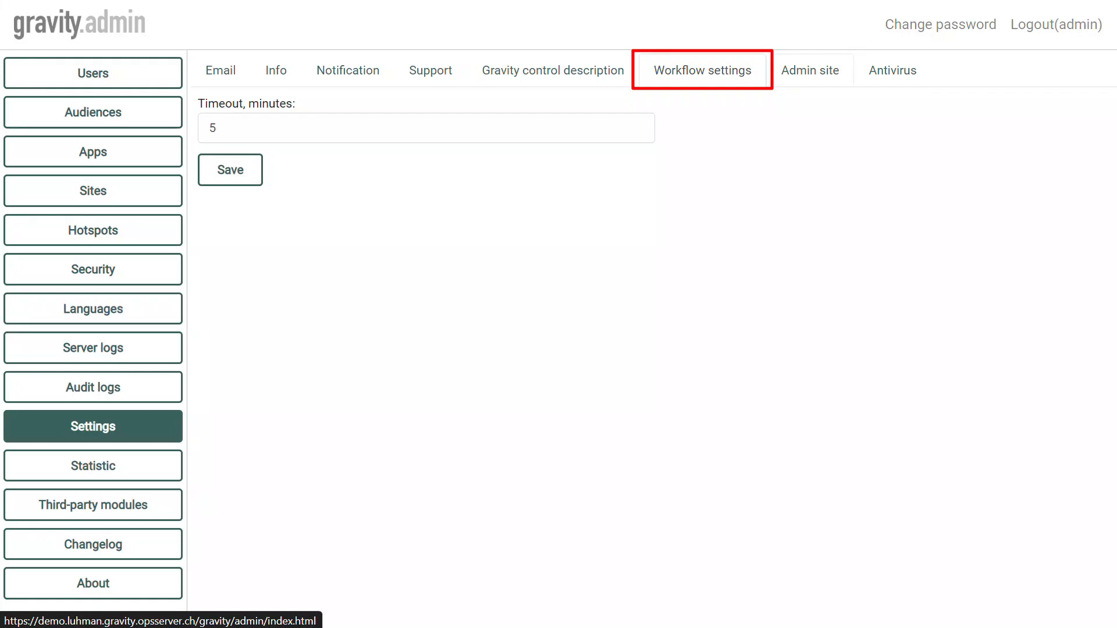
pyautogui.click(810, 71)
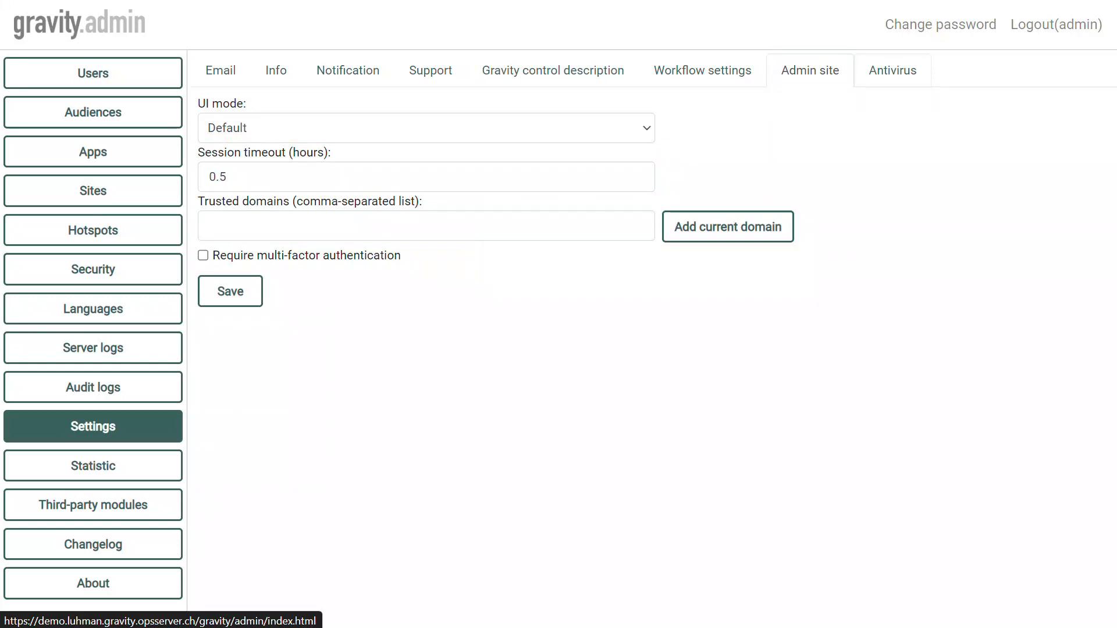
pyautogui.click(892, 70)
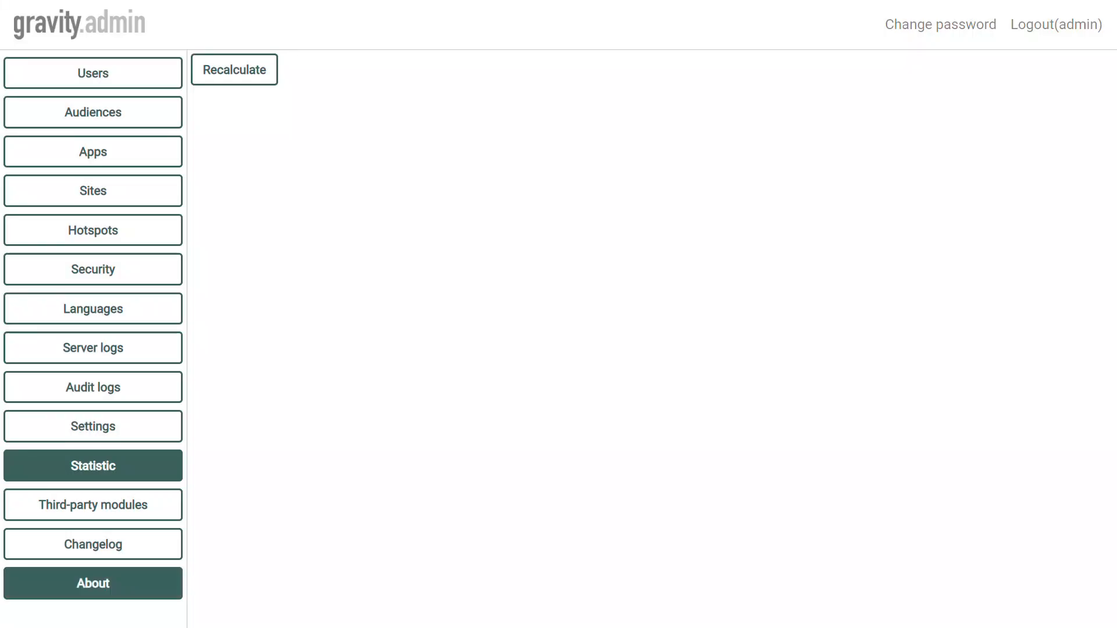
# View the product version and credits, and log out of the admin area.
pyautogui.click(93, 584)
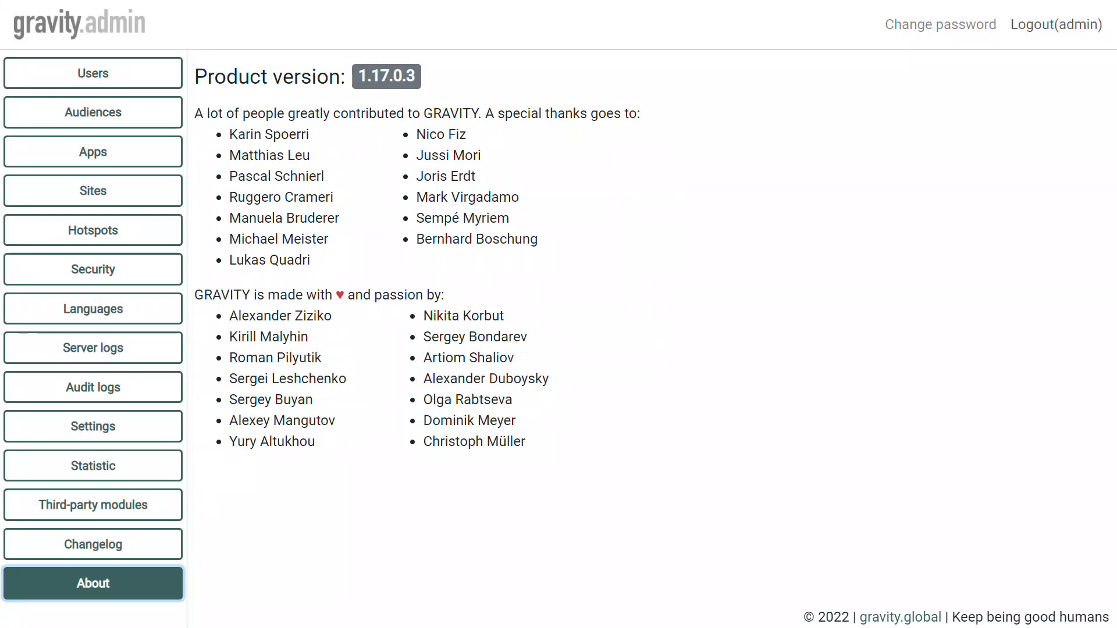
pyautogui.click(1056, 25)
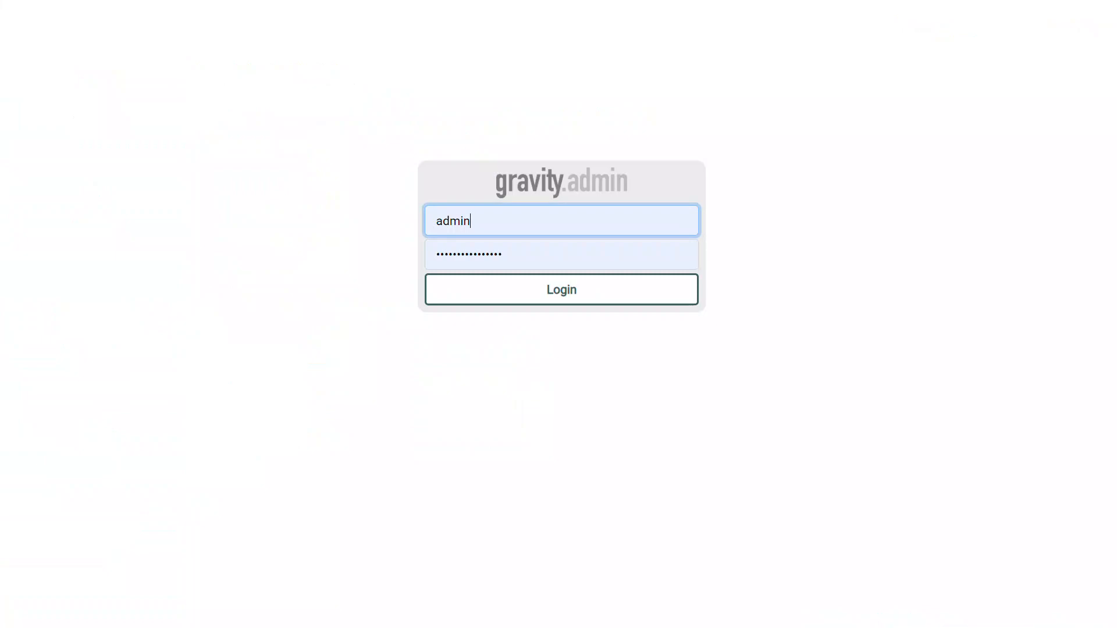